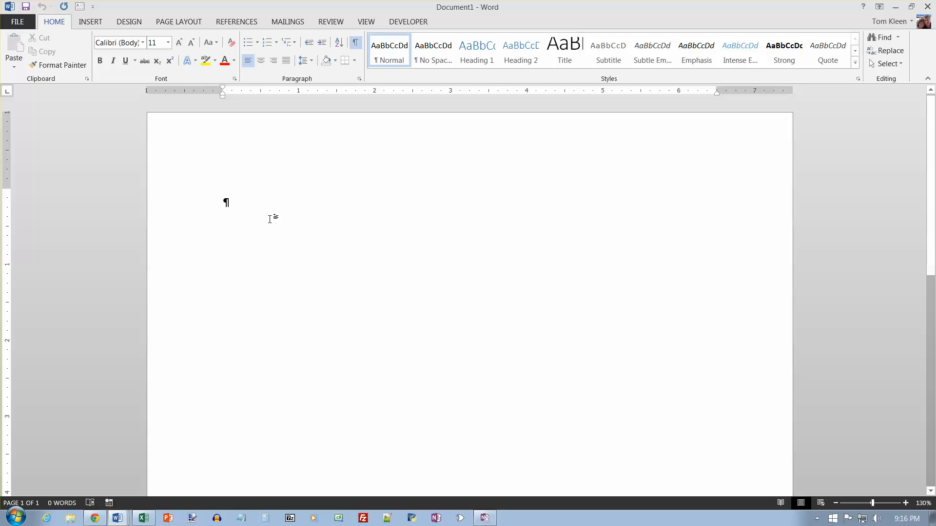
Switch to the 1B_Welcome_Memo document and place the insertion point at its very end.
{"action": "left_click", "coordinate": [125, 520]}
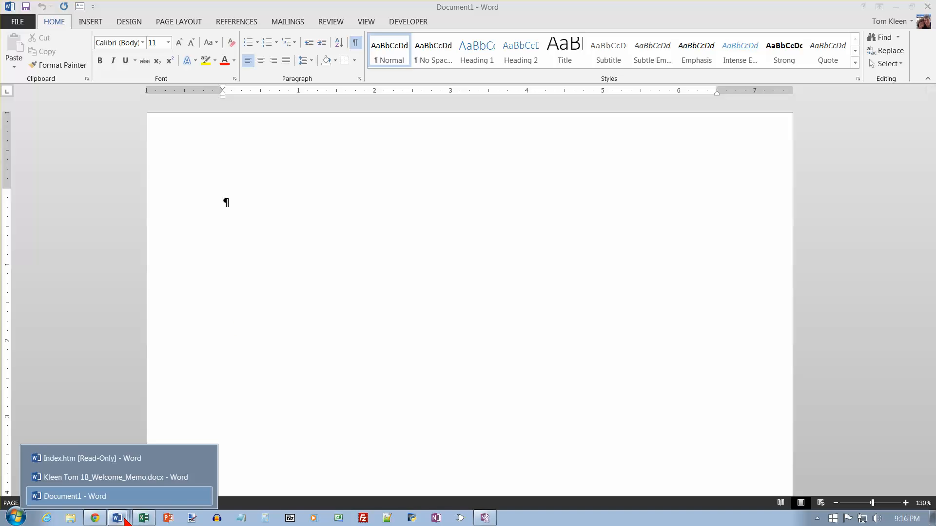
{"action": "left_click", "coordinate": [135, 480]}
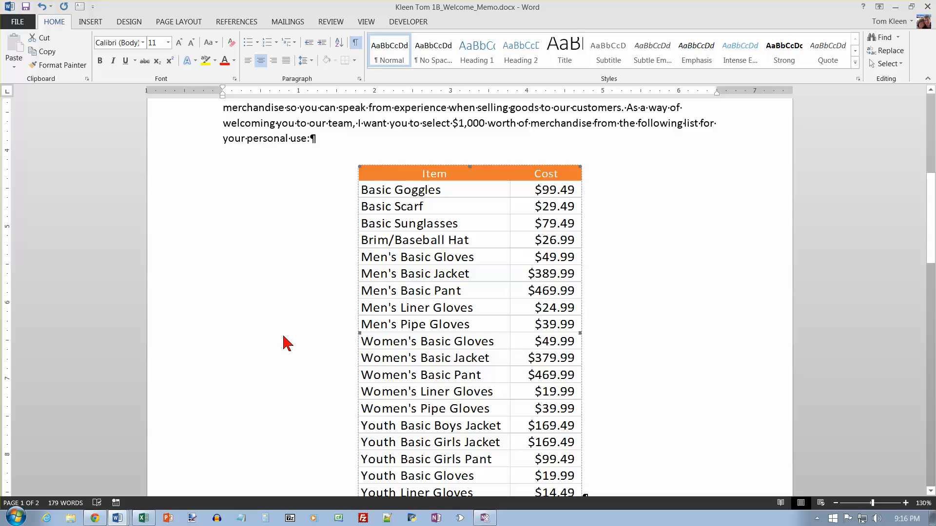
{"action": "key", "text": "ctrl+End"}
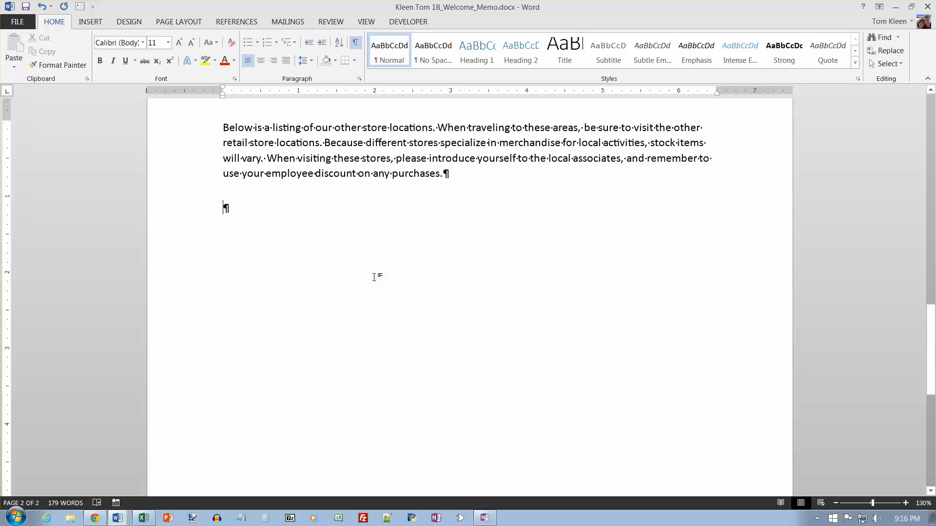
Insert the text of the 1B Store Location RTF file at the end of the memo.
{"action": "left_click", "coordinate": [91, 21]}
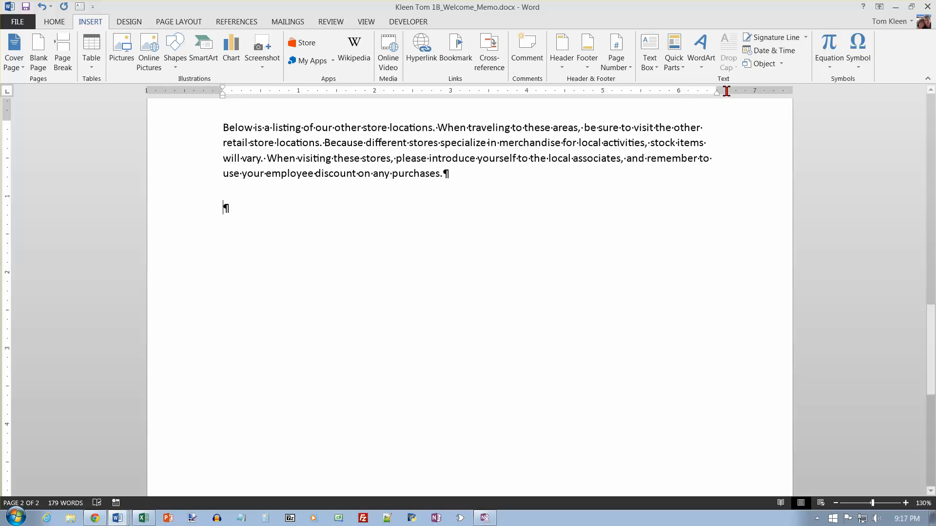
{"action": "left_click", "coordinate": [781, 64]}
{"action": "left_click", "coordinate": [776, 91]}
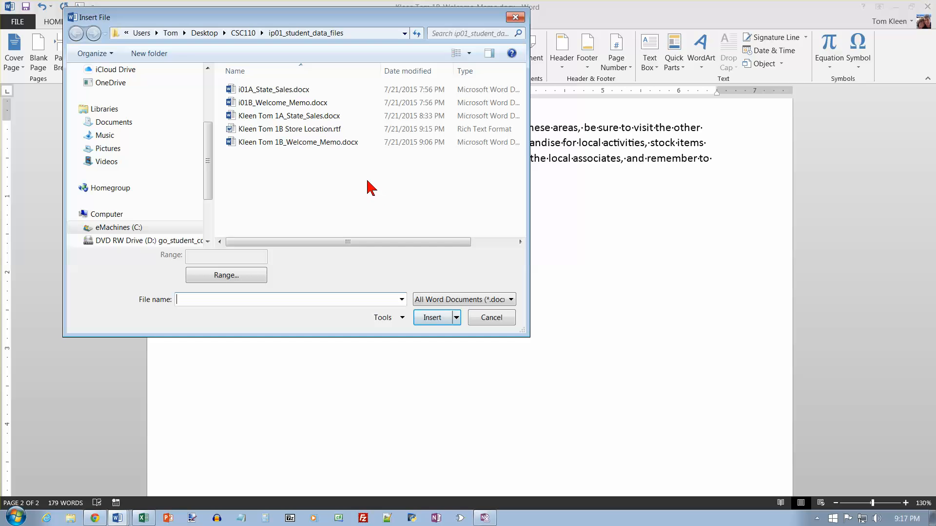
{"action": "left_click", "coordinate": [315, 132]}
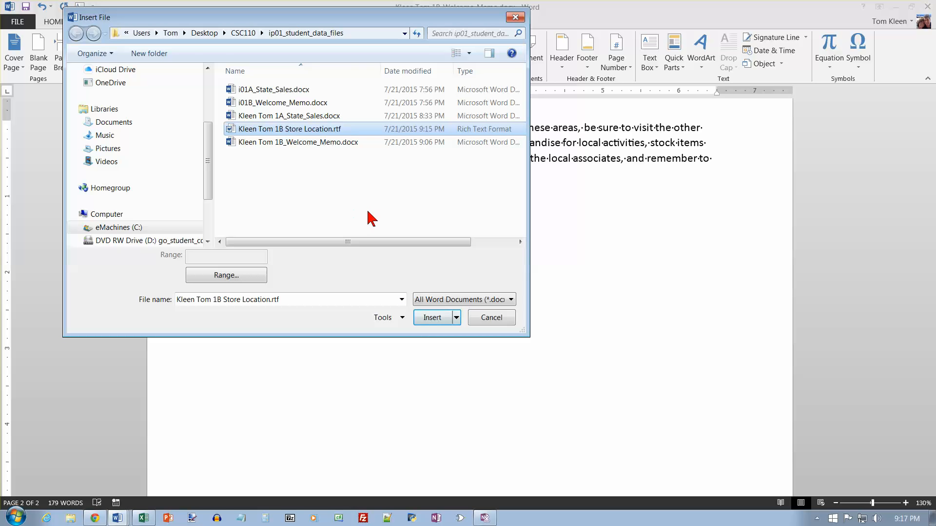
{"action": "left_click", "coordinate": [435, 320]}
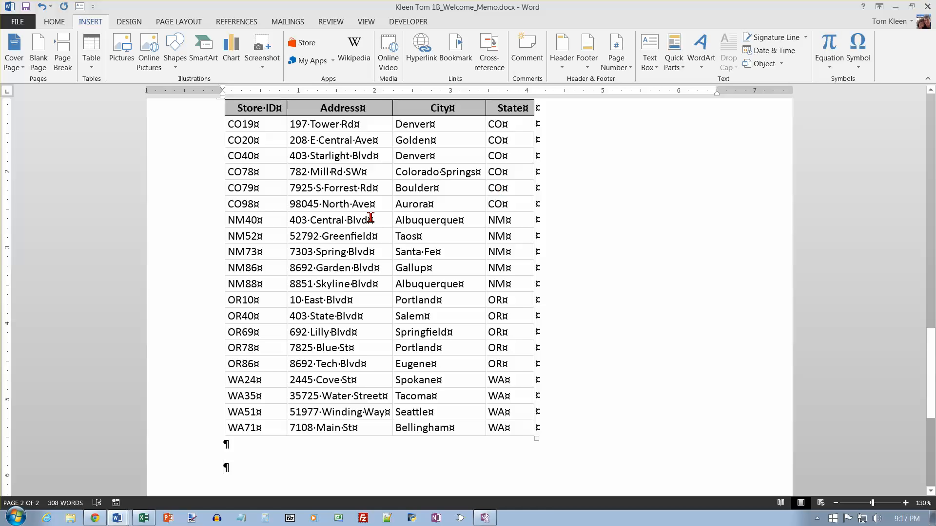
Apply the orange table style from the third row of the List Tables group to the store locations table.
{"action": "left_click", "coordinate": [257, 109]}
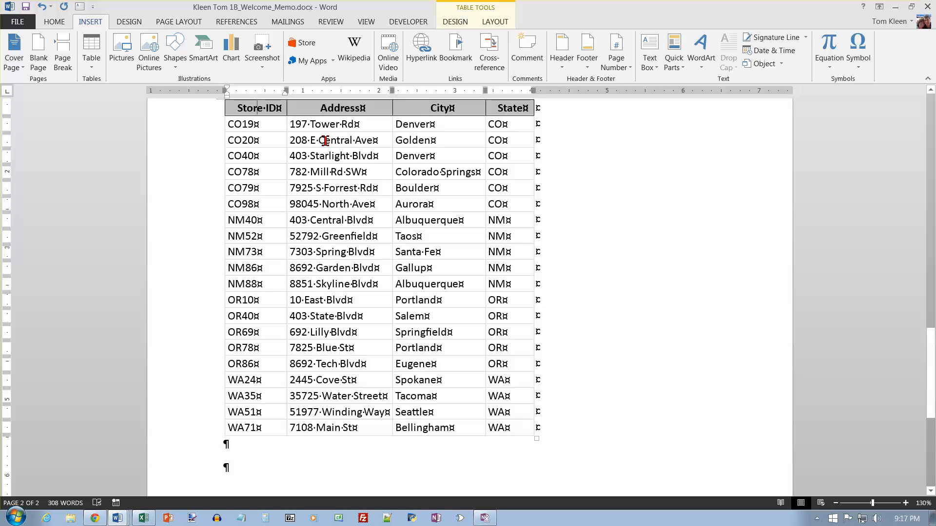
{"action": "left_click", "coordinate": [455, 22]}
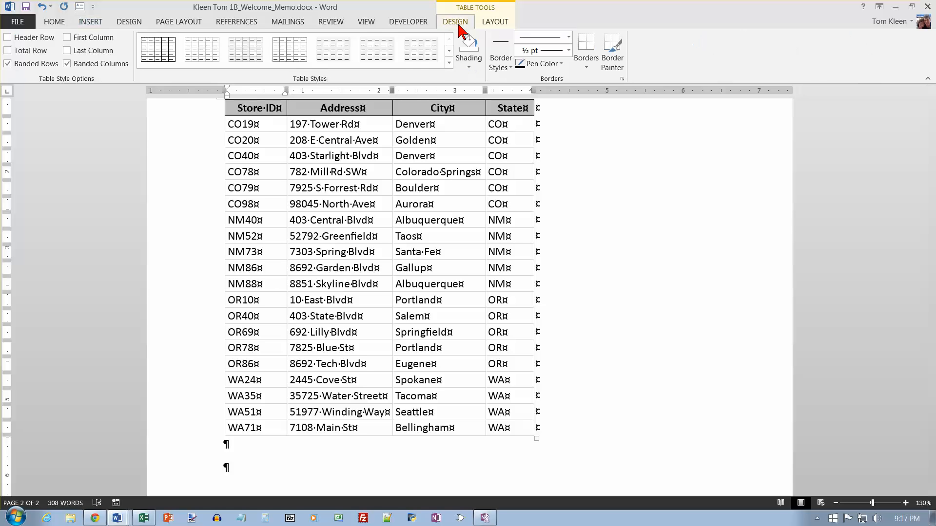
{"action": "left_click", "coordinate": [449, 62]}
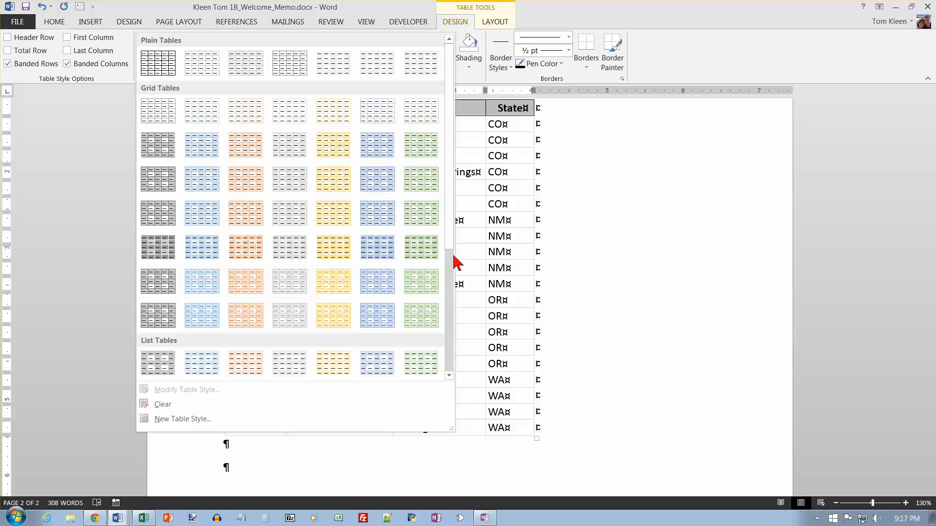
{"action": "scroll", "coordinate": [445, 290], "scroll_direction": "down", "scroll_amount": 1}
{"action": "scroll", "coordinate": [444, 291], "scroll_direction": "down", "scroll_amount": 5}
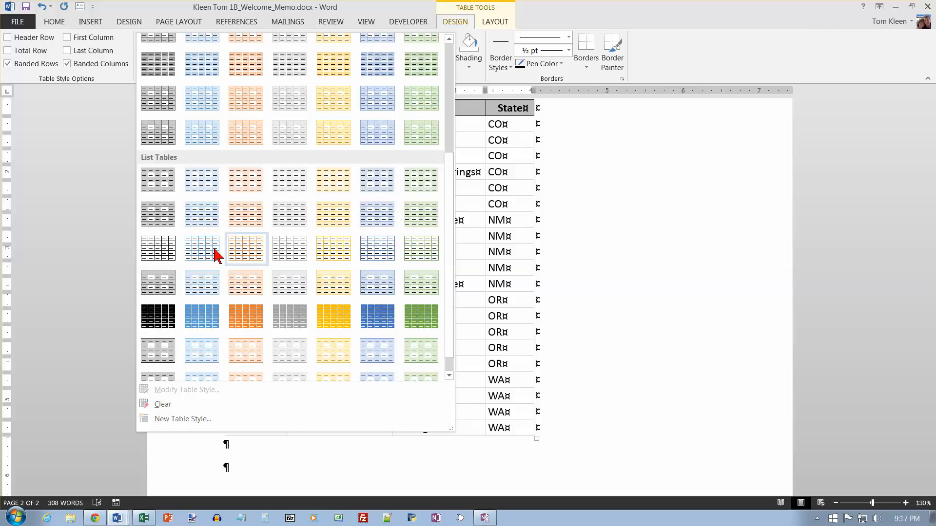
{"action": "left_click", "coordinate": [251, 247]}
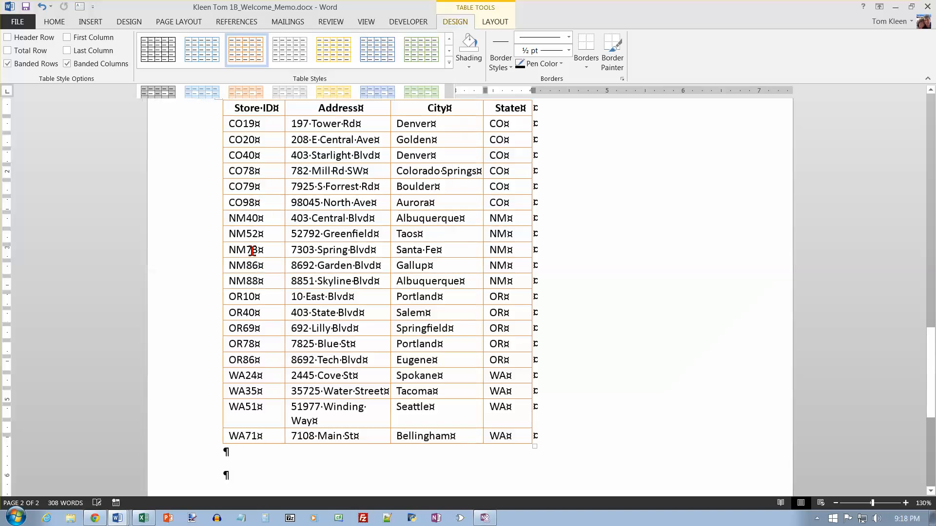
{"action": "right_click", "coordinate": [259, 108]}
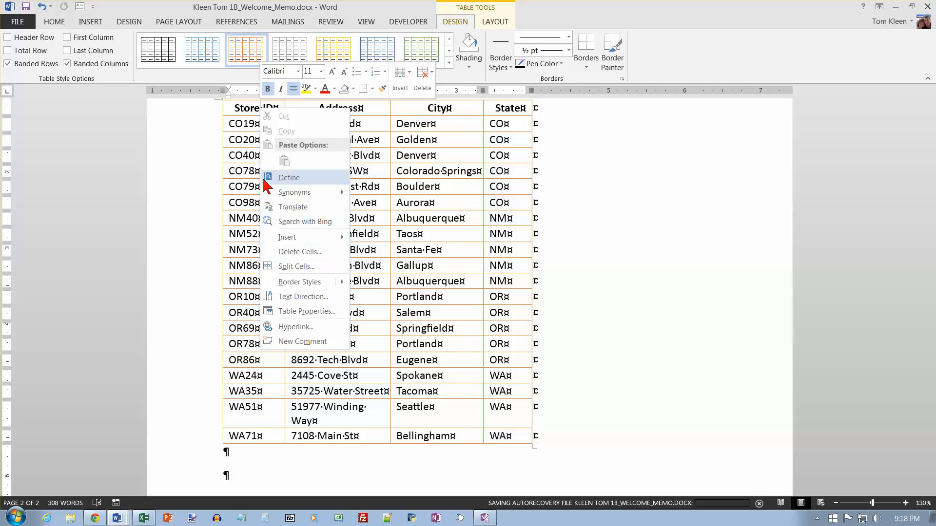
{"action": "left_click", "coordinate": [307, 253]}
{"action": "left_click", "coordinate": [500, 285]}
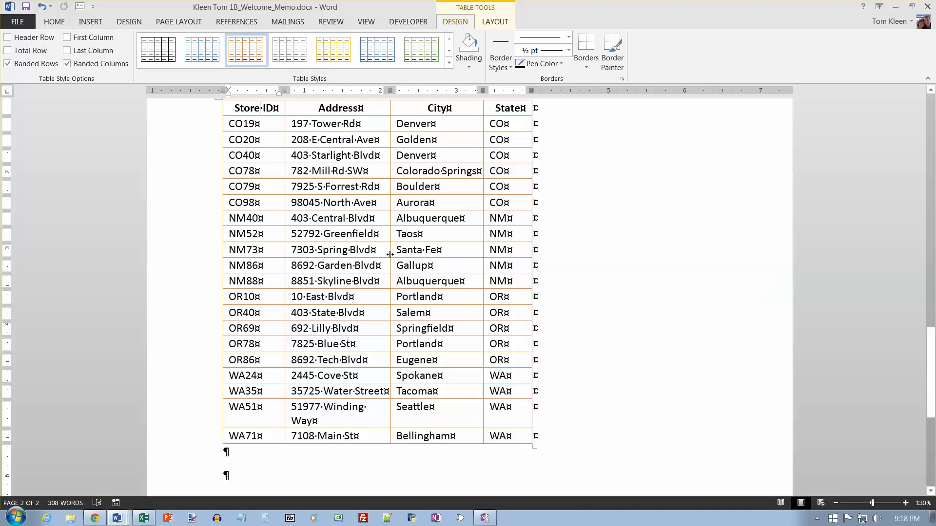
Delete the Store ID column from the store locations table.
{"action": "scroll", "coordinate": [283, 210], "scroll_direction": "up", "scroll_amount": 2}
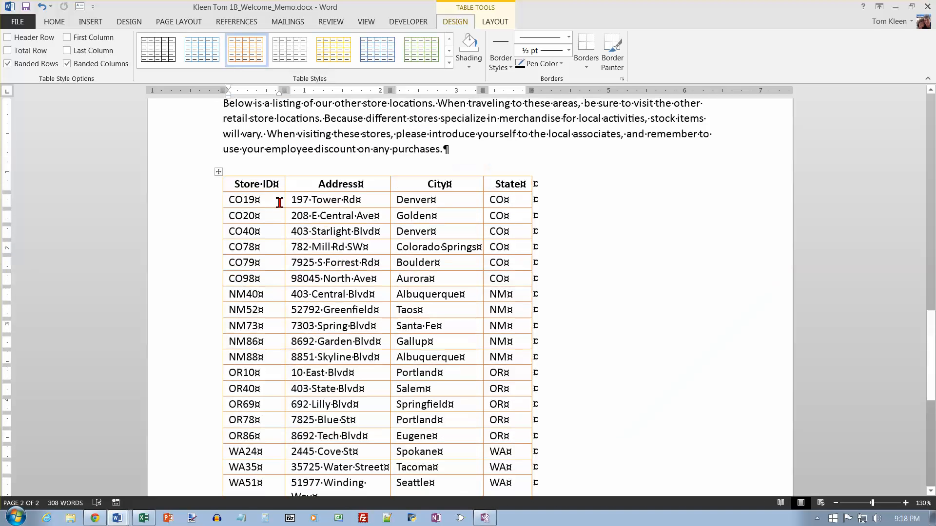
{"action": "left_click", "coordinate": [243, 174]}
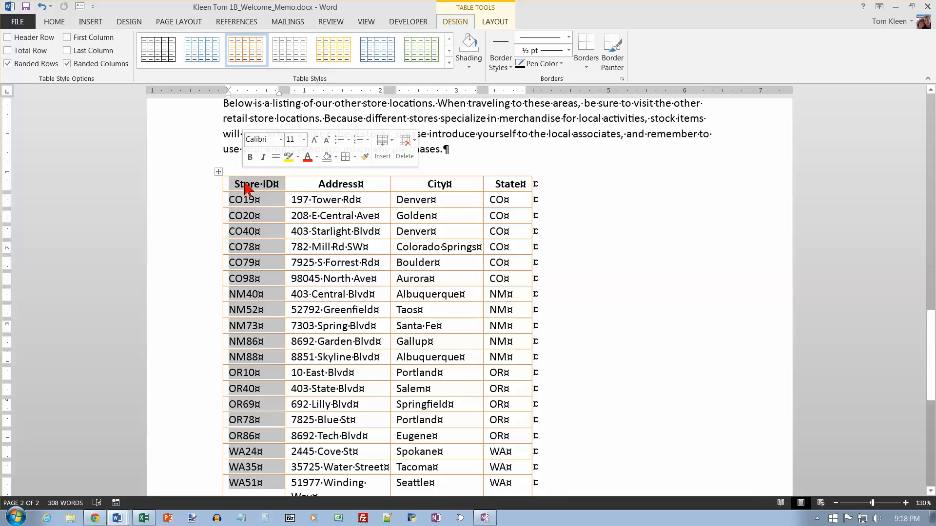
{"action": "right_click", "coordinate": [246, 184]}
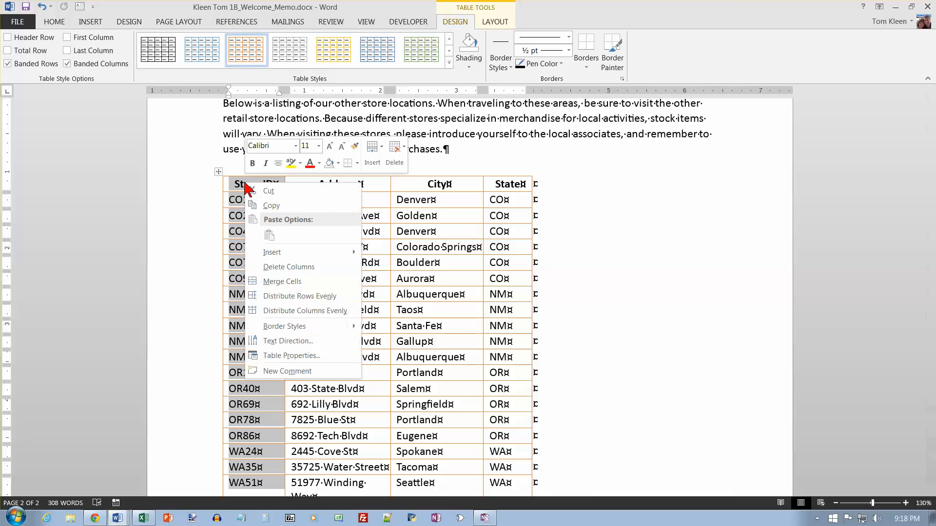
{"action": "left_click", "coordinate": [290, 268]}
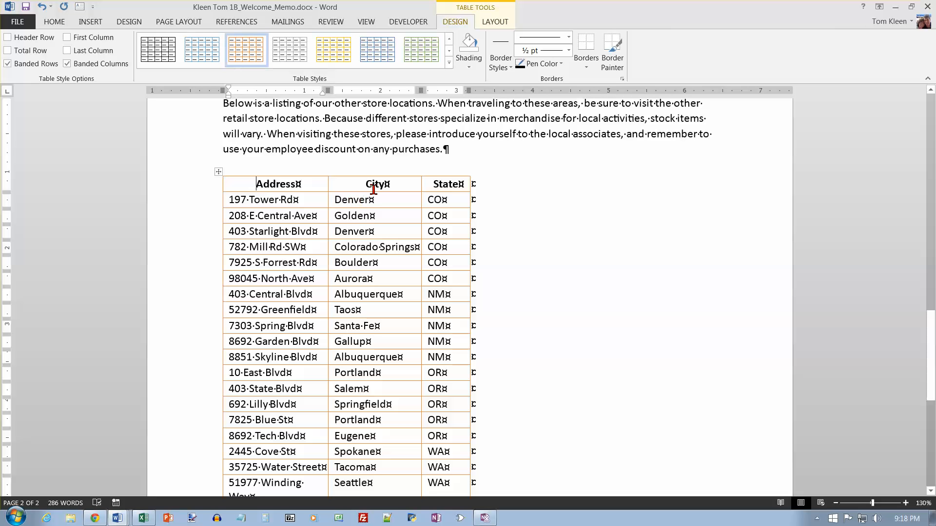
Center the store locations table horizontally through its table properties and save the memo.
{"action": "left_click", "coordinate": [497, 23]}
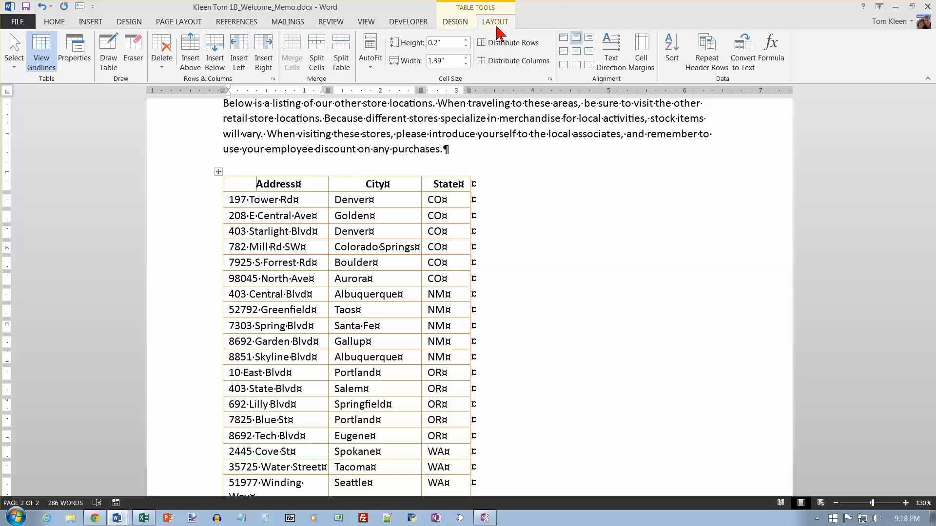
{"action": "left_click", "coordinate": [372, 68]}
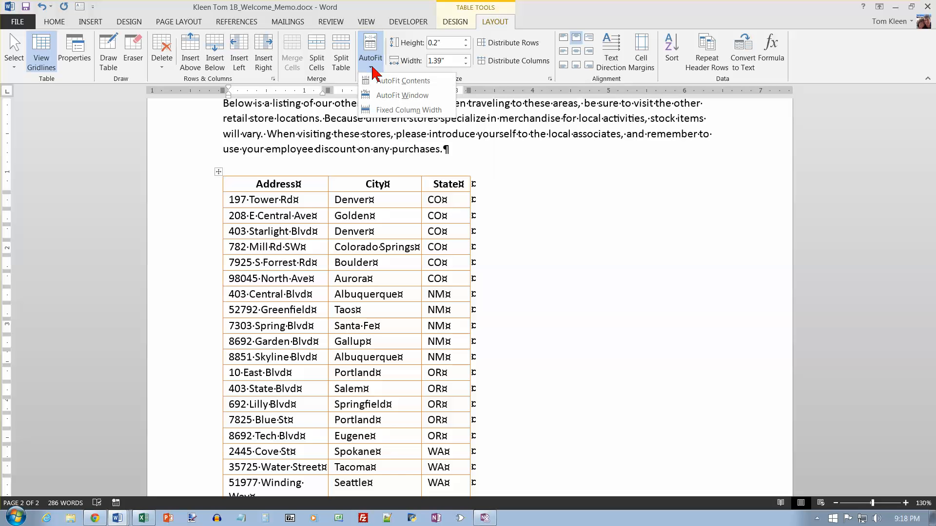
{"action": "left_click", "coordinate": [374, 60]}
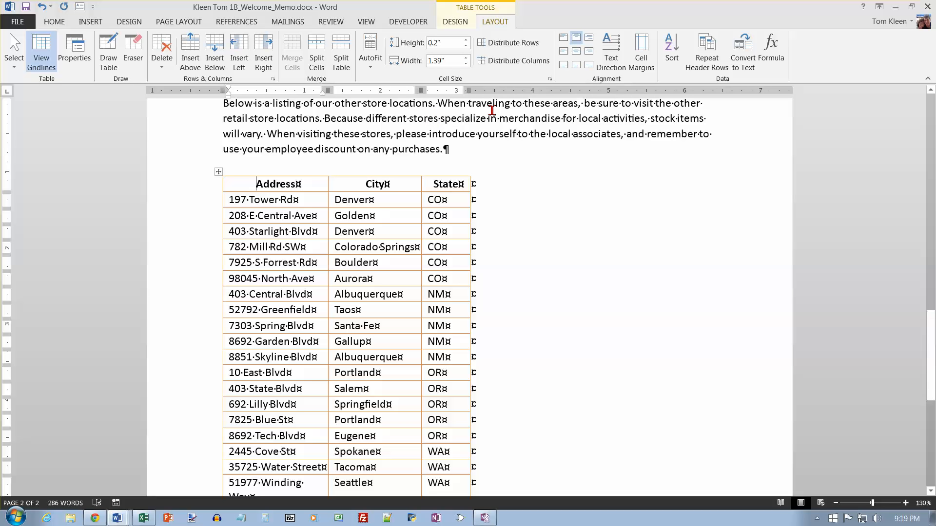
{"action": "left_click", "coordinate": [76, 48]}
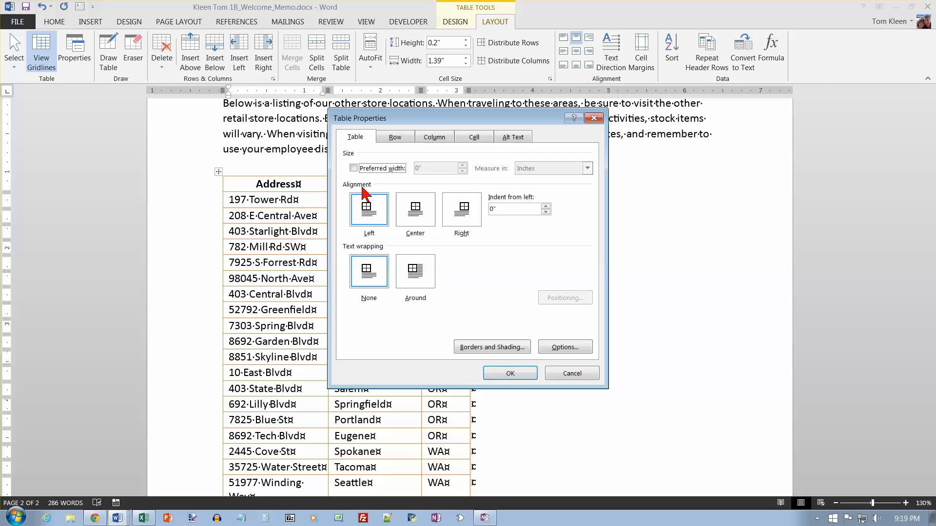
{"action": "left_click", "coordinate": [417, 215]}
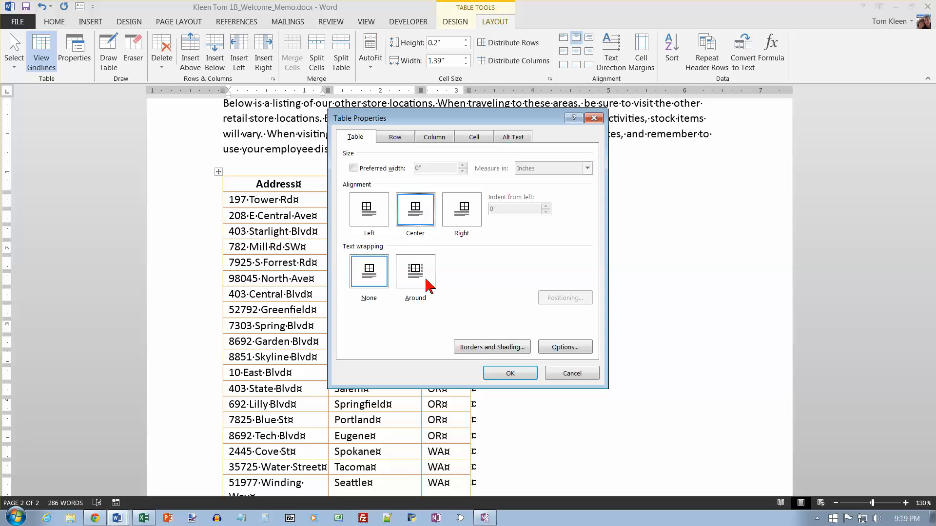
{"action": "left_click", "coordinate": [520, 377]}
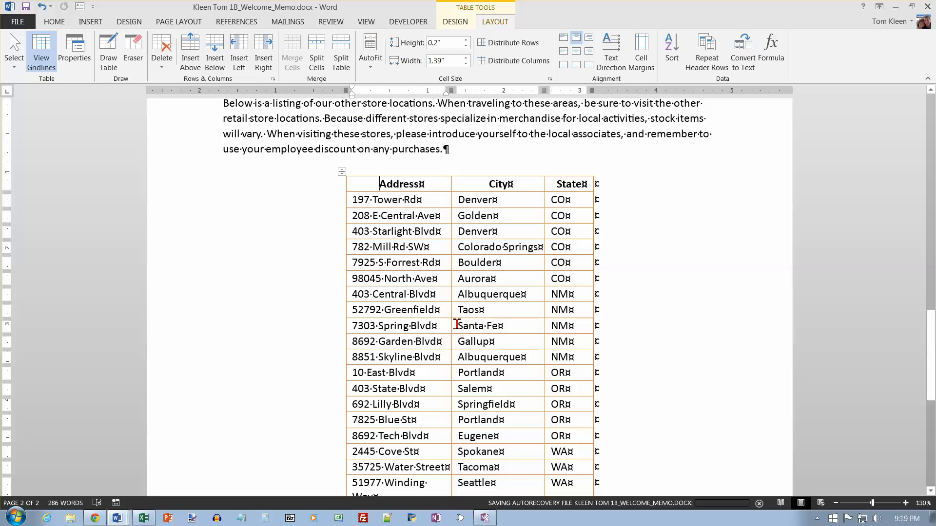
{"action": "left_click", "coordinate": [26, 7]}
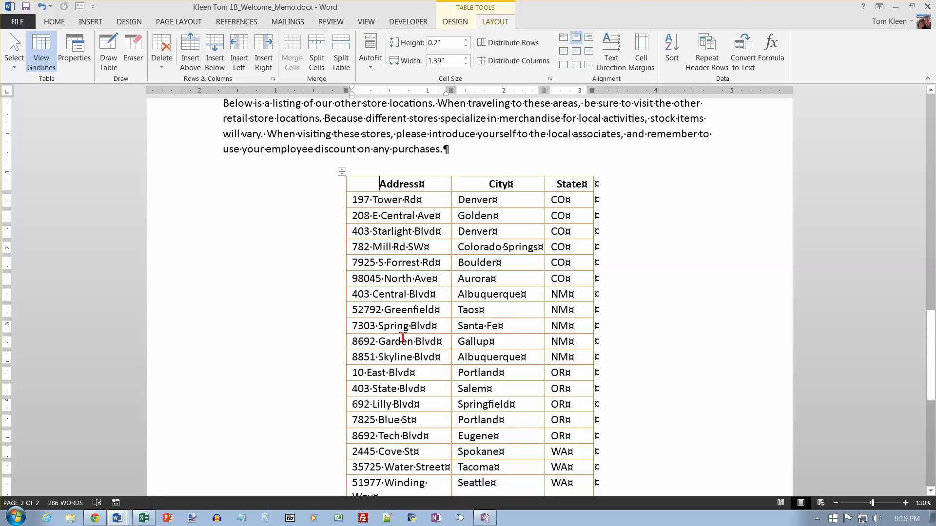
Return to the beginning of the memo and start selecting mail merge recipients from an existing list.
{"action": "left_click", "coordinate": [386, 300]}
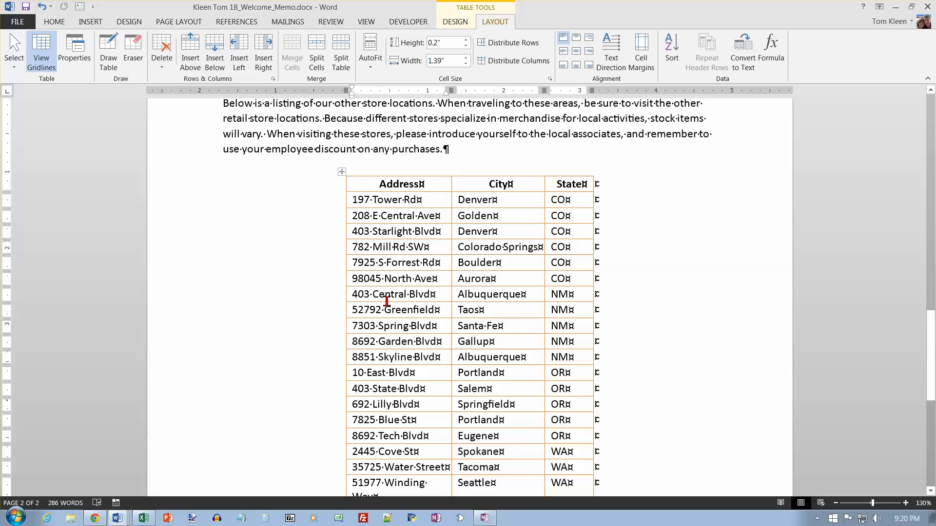
{"action": "key", "text": "ctrl+Home"}
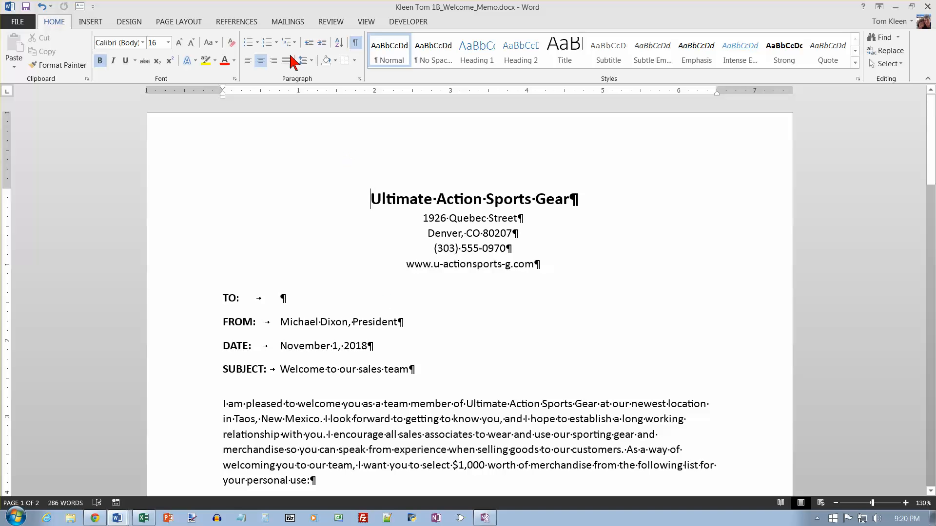
{"action": "left_click", "coordinate": [286, 22]}
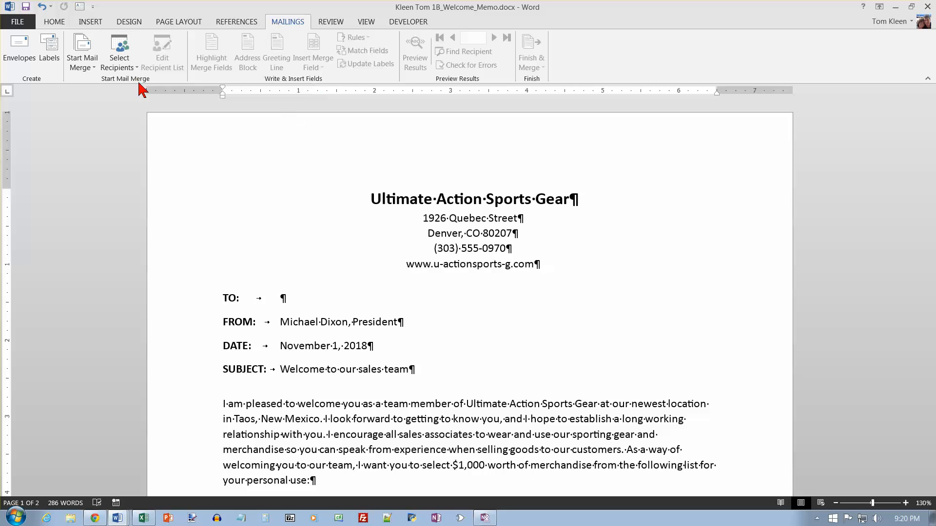
{"action": "left_click", "coordinate": [133, 66]}
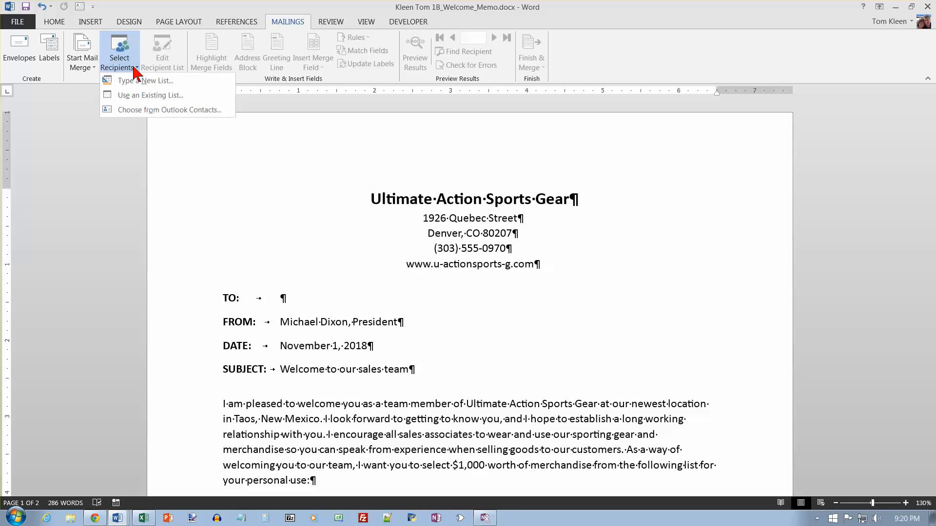
{"action": "left_click", "coordinate": [139, 95]}
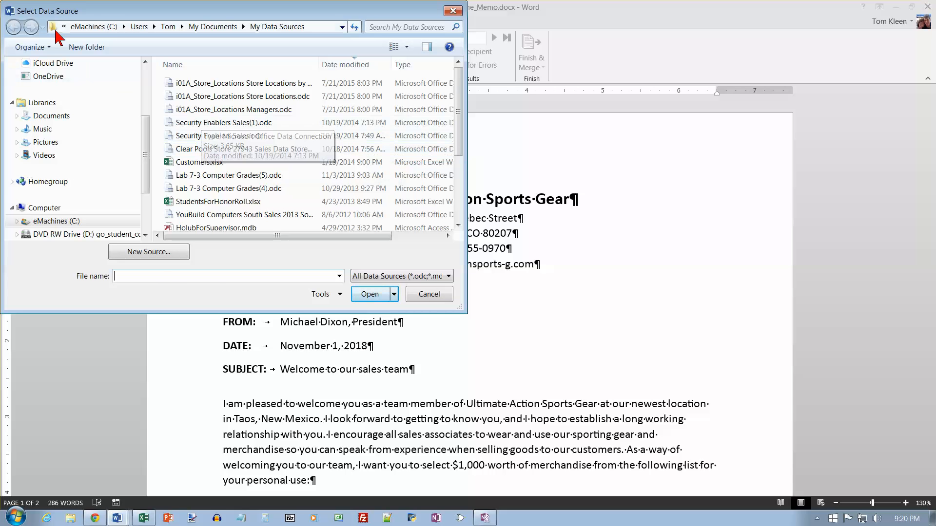
Use the Sales Associates table of i01B_All_Associates.accdb, in the desktop folder CSC110 > ip01_student_data_files, as the mail merge recipient list.
{"action": "left_click_drag", "start_coordinate": [97, 13], "coordinate": [176, 51]}
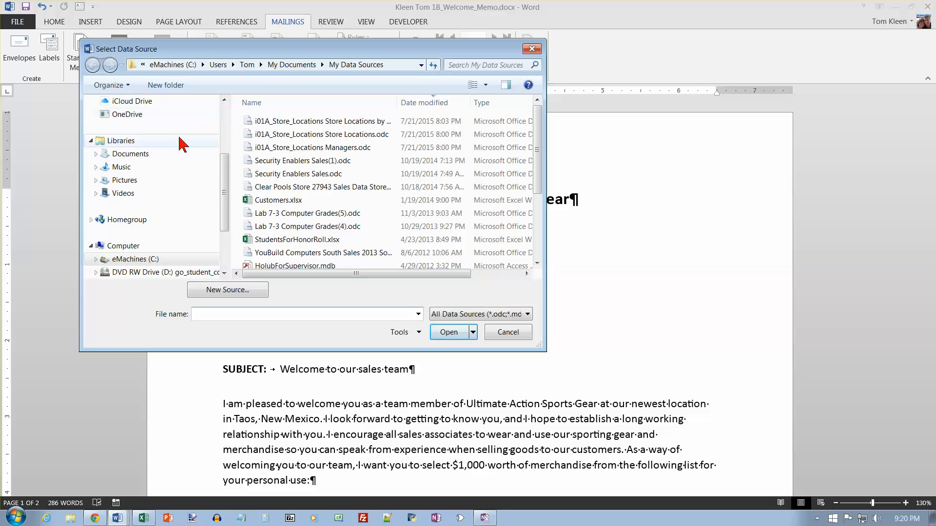
{"action": "left_click", "coordinate": [225, 119]}
{"action": "left_click", "coordinate": [128, 146]}
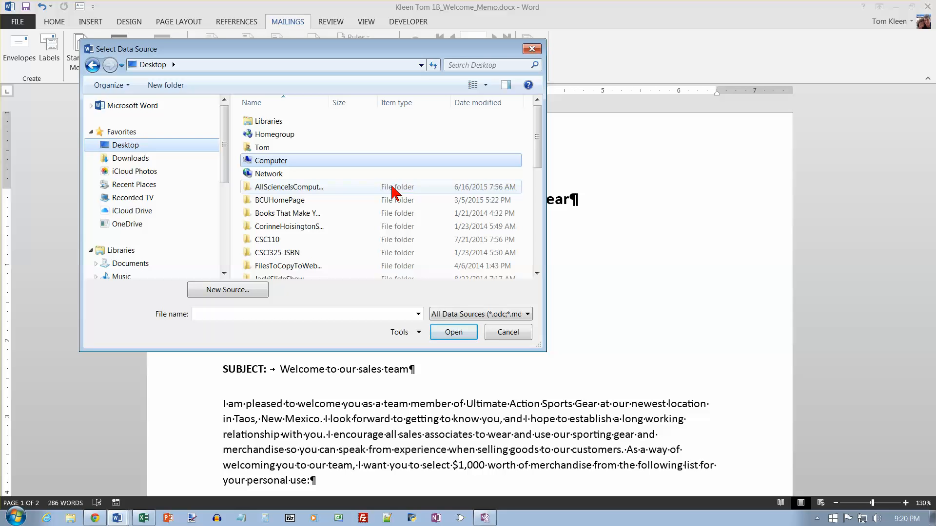
{"action": "double_click", "coordinate": [284, 240]}
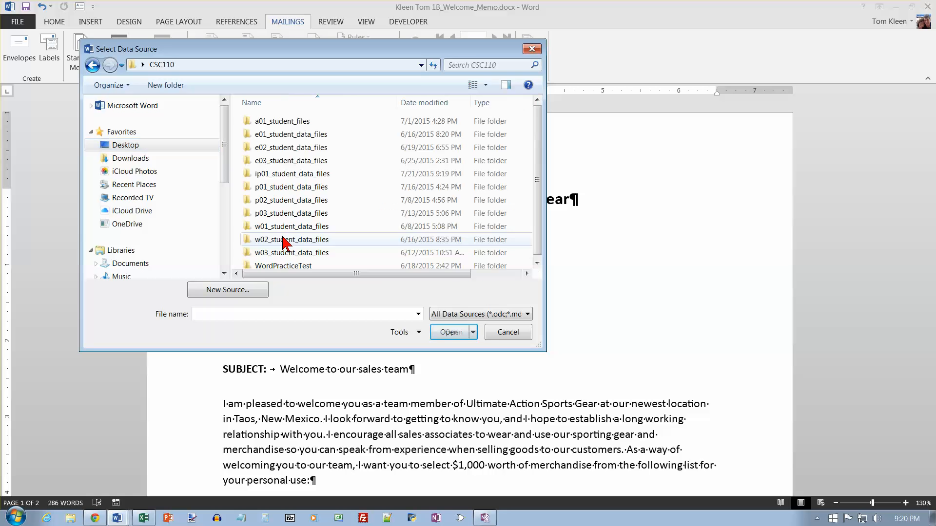
{"action": "double_click", "coordinate": [283, 174]}
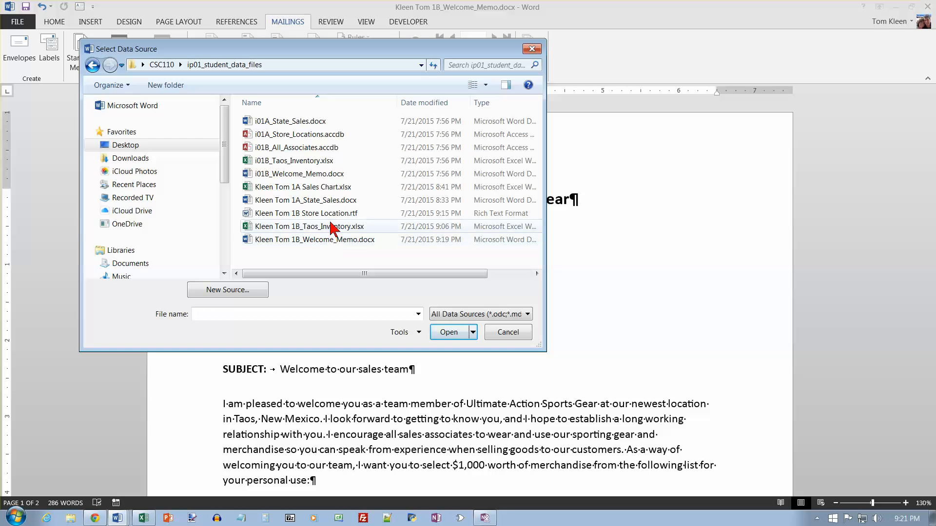
{"action": "left_click", "coordinate": [261, 151]}
{"action": "left_click", "coordinate": [443, 332]}
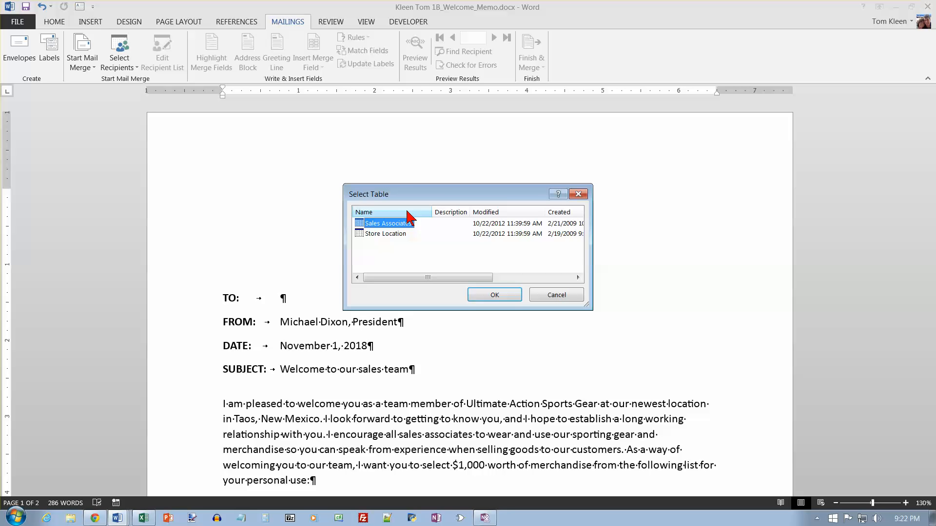
{"action": "left_click", "coordinate": [493, 295]}
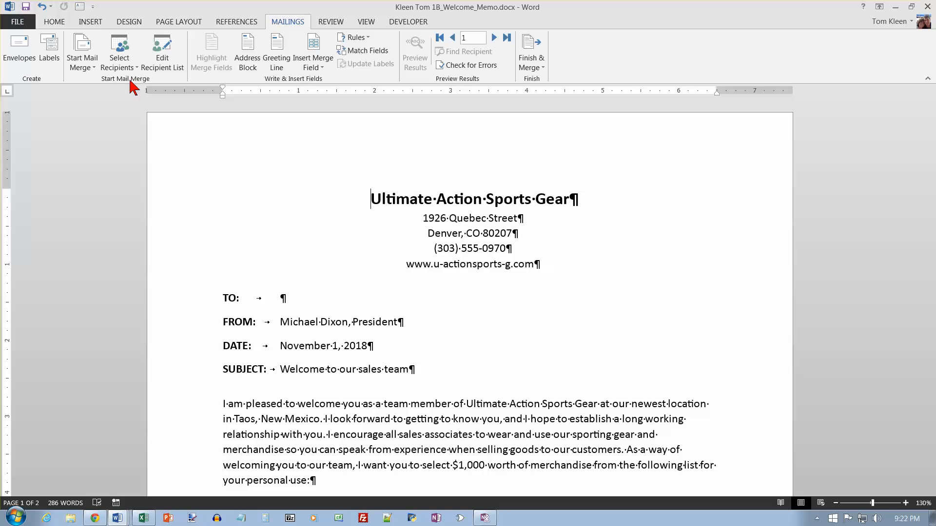
Filter the mail merge recipients to records whose Store ID is equal to NM52.
{"action": "left_click", "coordinate": [163, 55]}
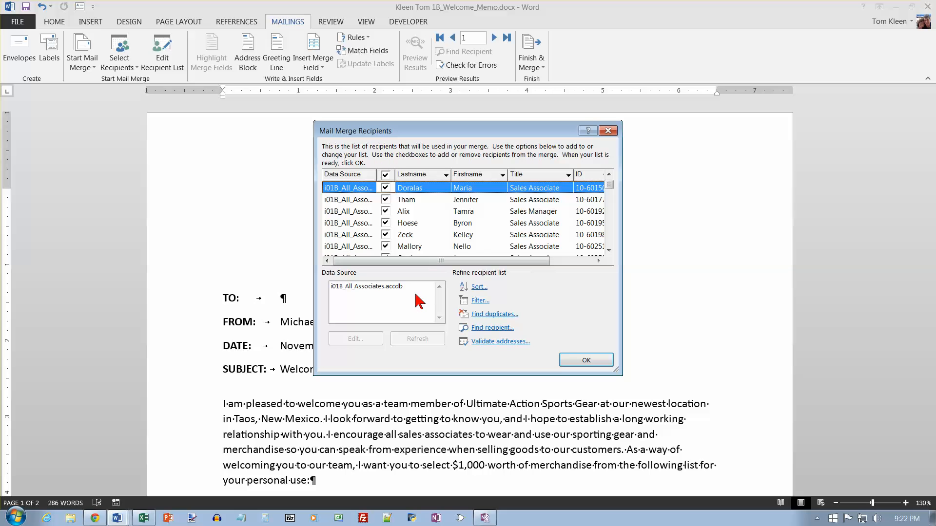
{"action": "left_click", "coordinate": [480, 302]}
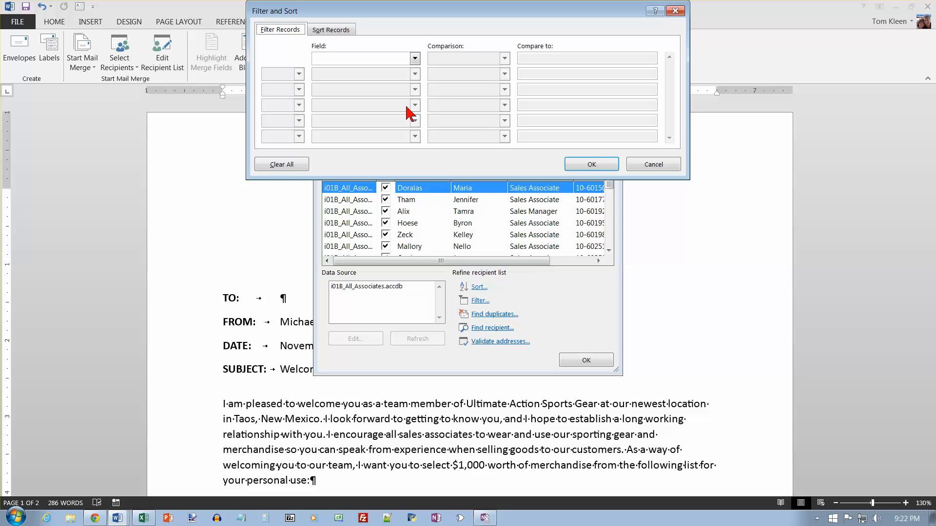
{"action": "left_click", "coordinate": [415, 59]}
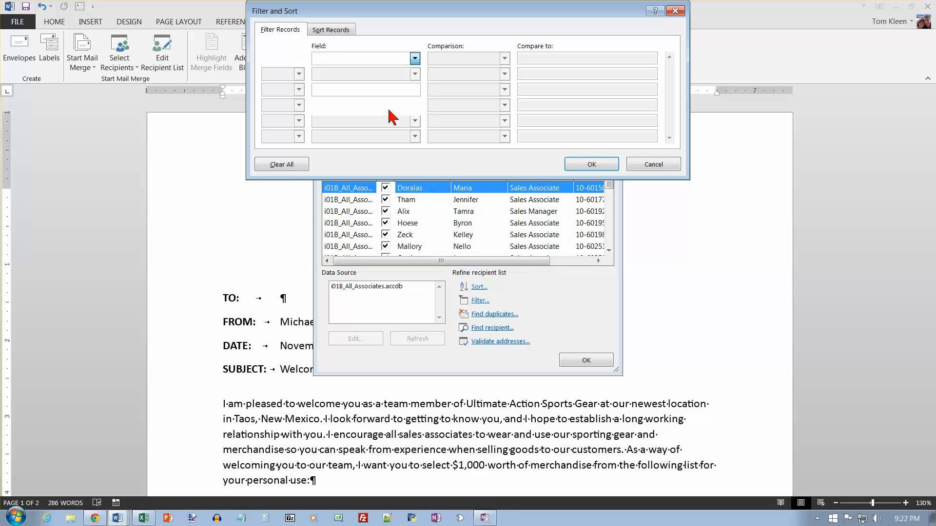
{"action": "left_click", "coordinate": [388, 111]}
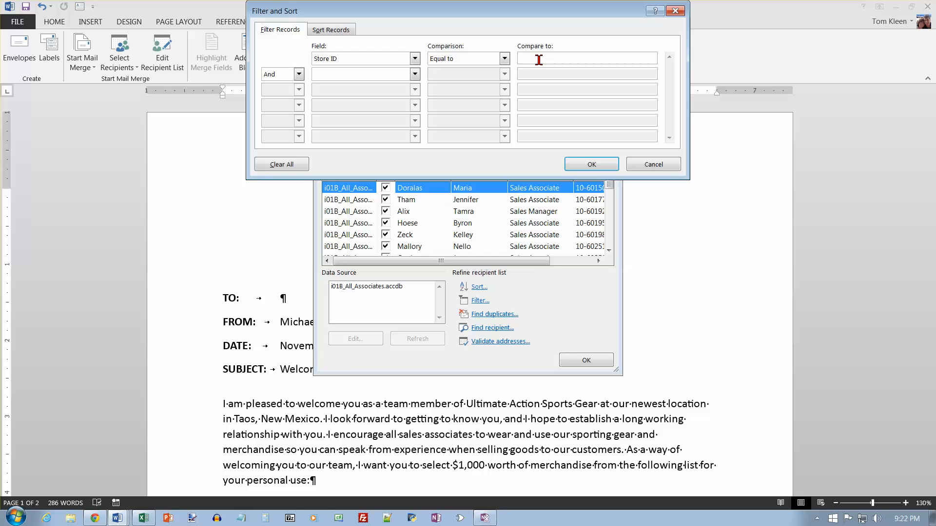
{"action": "type", "text": "NM52"}
{"action": "left_click", "coordinate": [599, 166]}
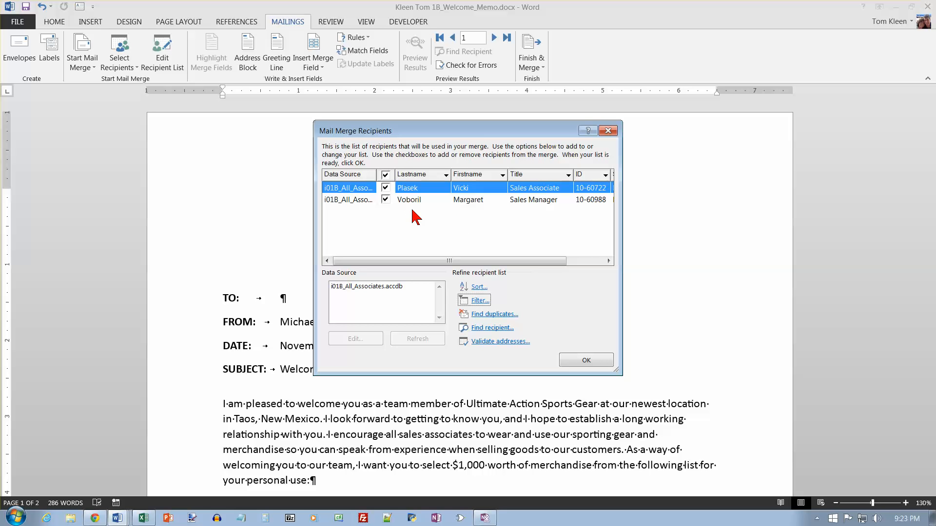
{"action": "left_click", "coordinate": [585, 360]}
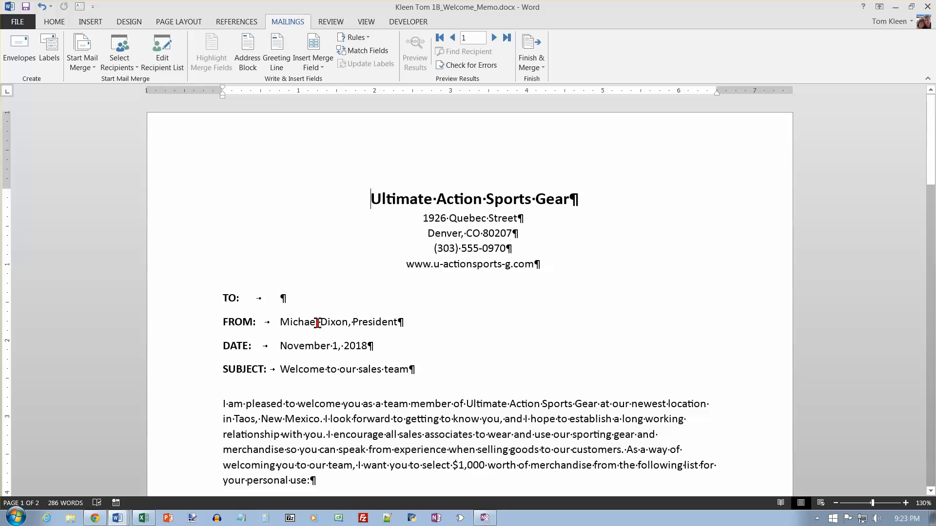
Insert the Firstname and Lastname merge fields, separated by a space, on the memo's TO line.
{"action": "left_click", "coordinate": [287, 299]}
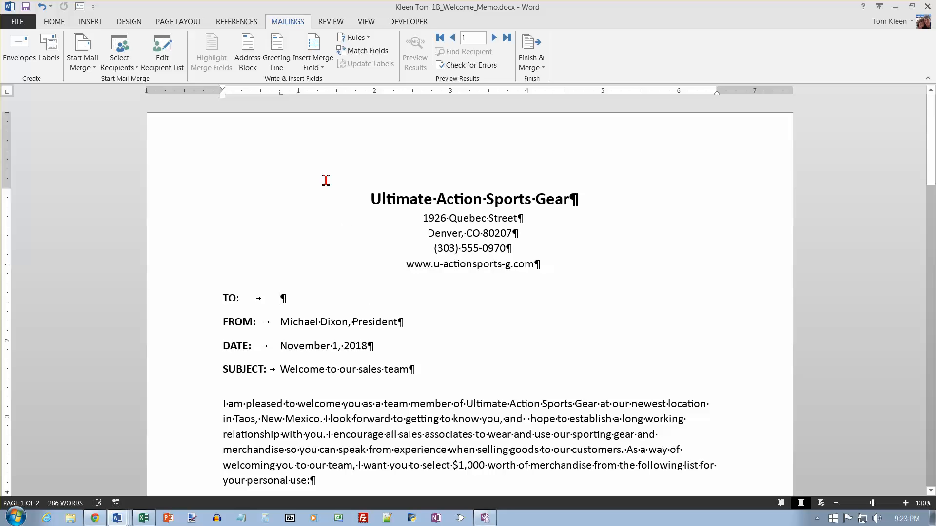
{"action": "left_click", "coordinate": [323, 71]}
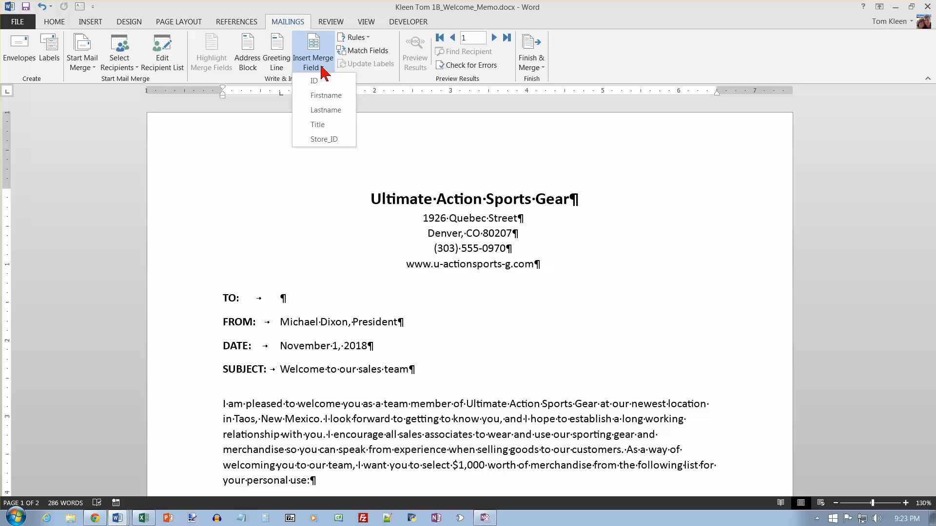
{"action": "left_click", "coordinate": [325, 95]}
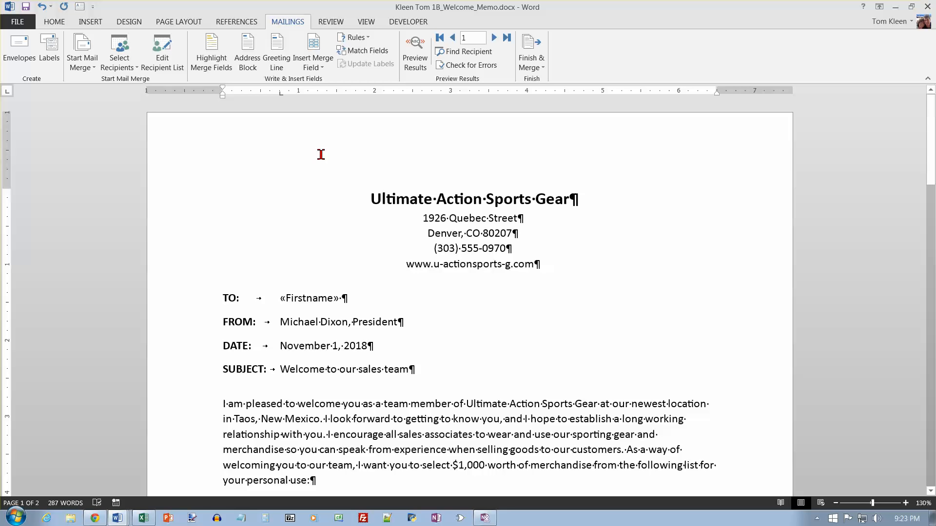
{"action": "left_click", "coordinate": [323, 71]}
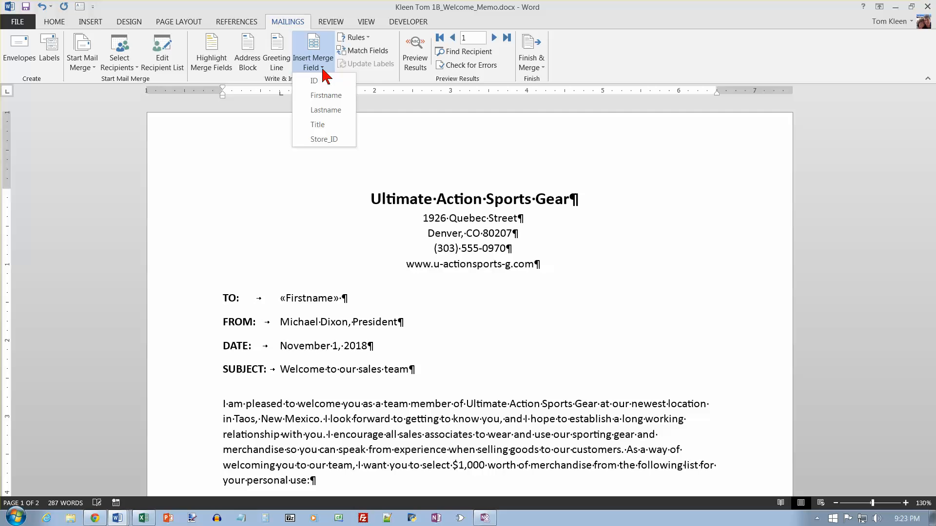
{"action": "left_click", "coordinate": [325, 110]}
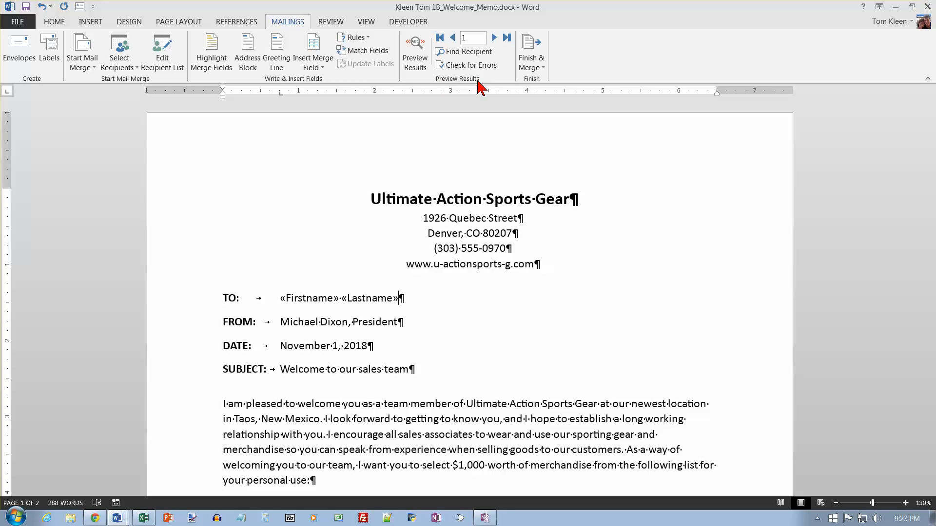
Preview the merged memo for both recipients and return to the merge field view.
{"action": "left_click", "coordinate": [416, 54]}
{"action": "left_click_drag", "start_coordinate": [932, 176], "coordinate": [912, 477]}
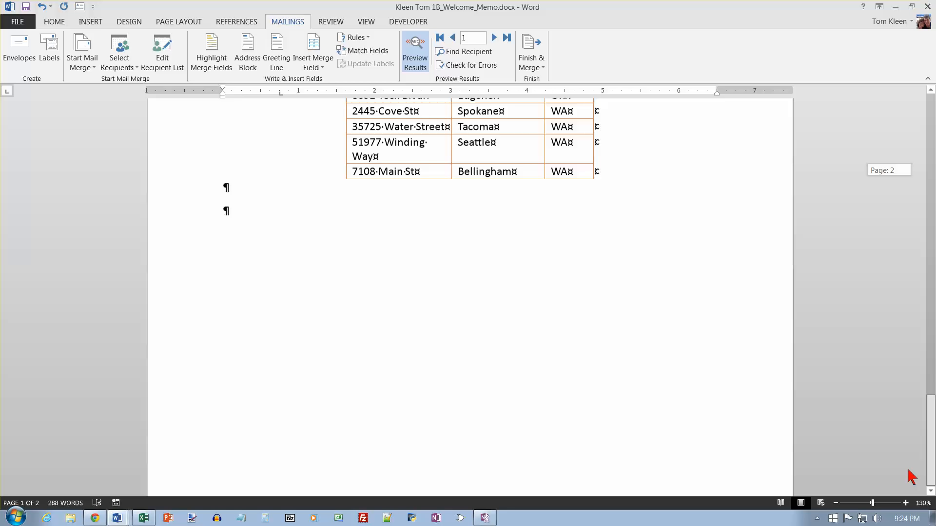
{"action": "left_click", "coordinate": [494, 37]}
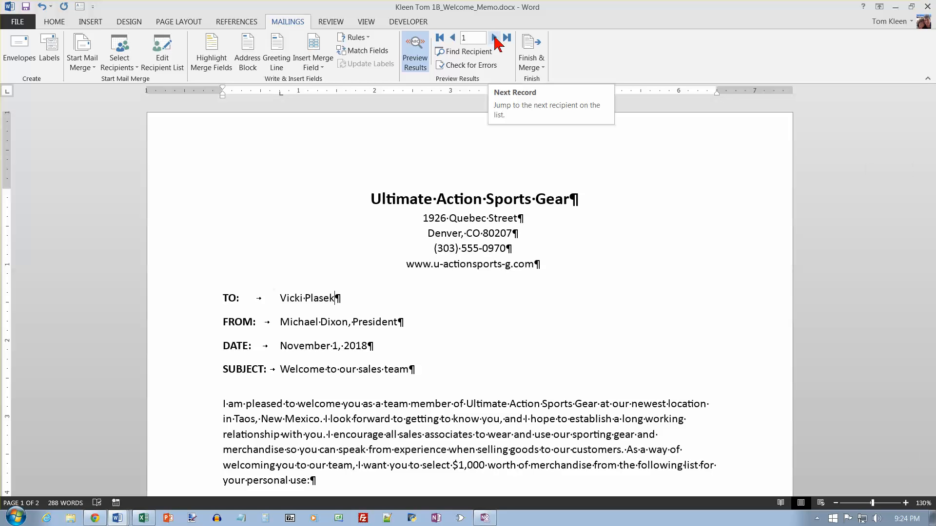
{"action": "left_click", "coordinate": [495, 38]}
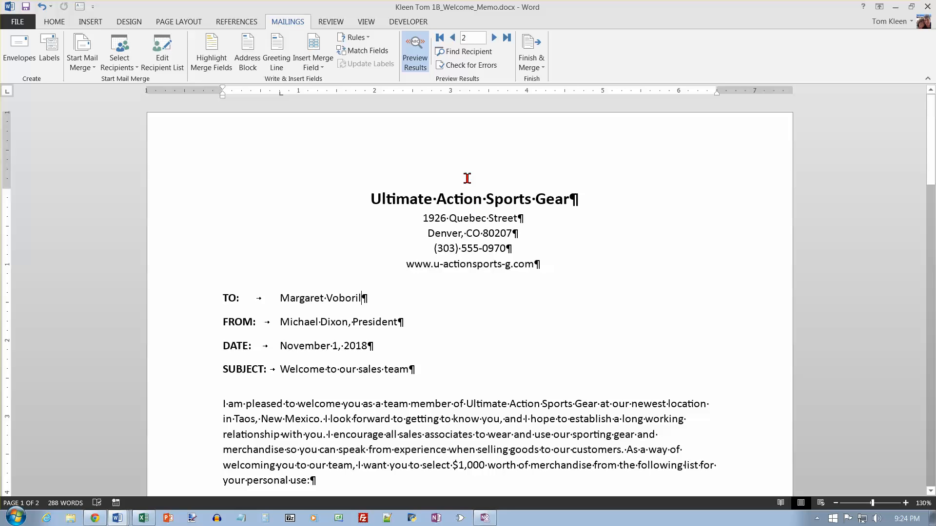
{"action": "left_click", "coordinate": [414, 62]}
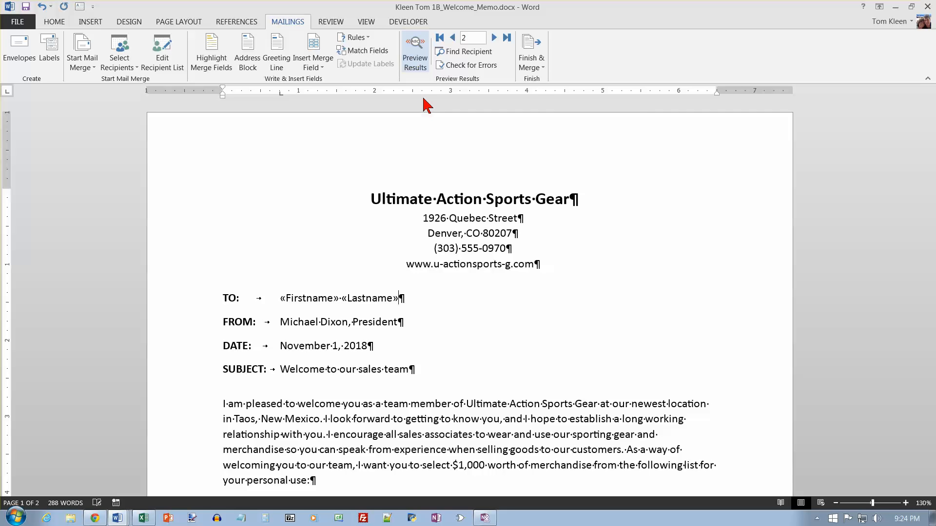
Merge all records into a new document of individual memos and look through its first page.
{"action": "left_click", "coordinate": [542, 69]}
{"action": "left_click", "coordinate": [546, 81]}
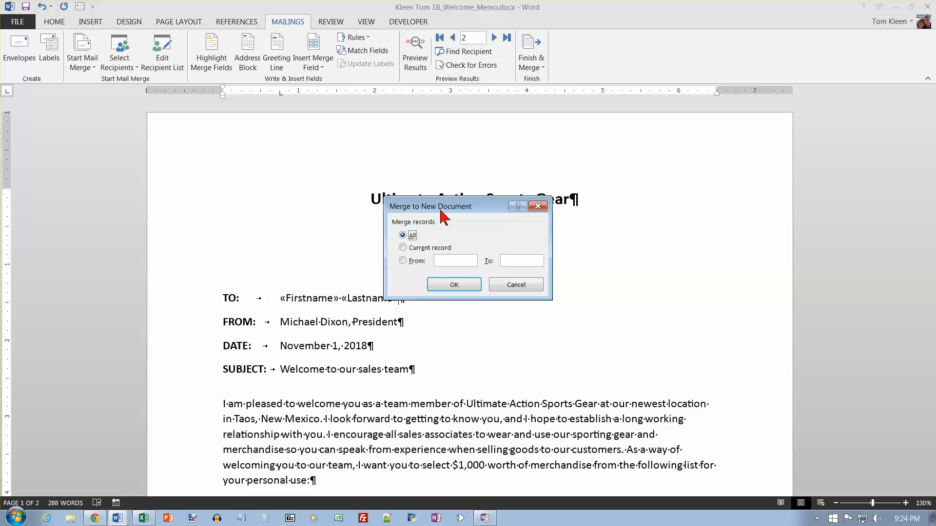
{"action": "key", "text": "Return"}
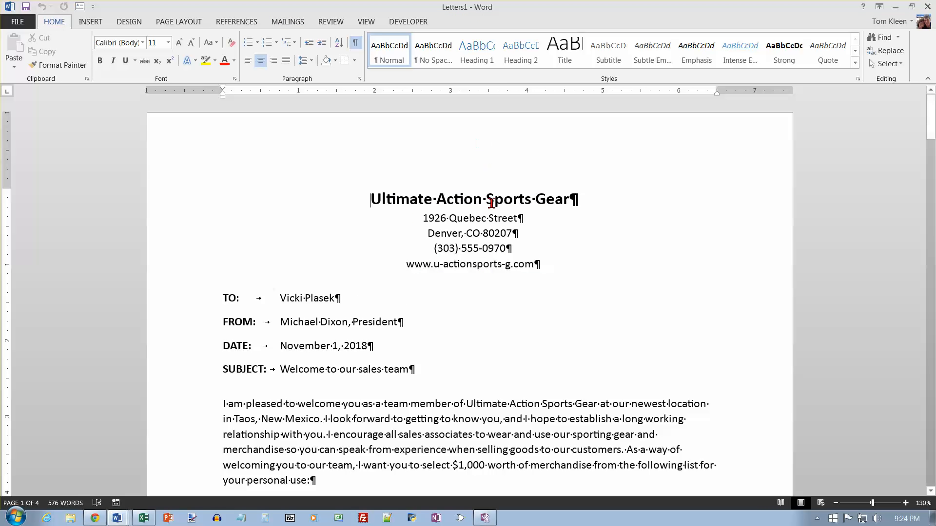
{"action": "mouse_move", "coordinate": [931, 131]}
{"action": "left_mouse_down"}
{"action": "mouse_move", "coordinate": [930, 177]}
{"action": "mouse_move", "coordinate": [927, 146]}
{"action": "left_mouse_up"}
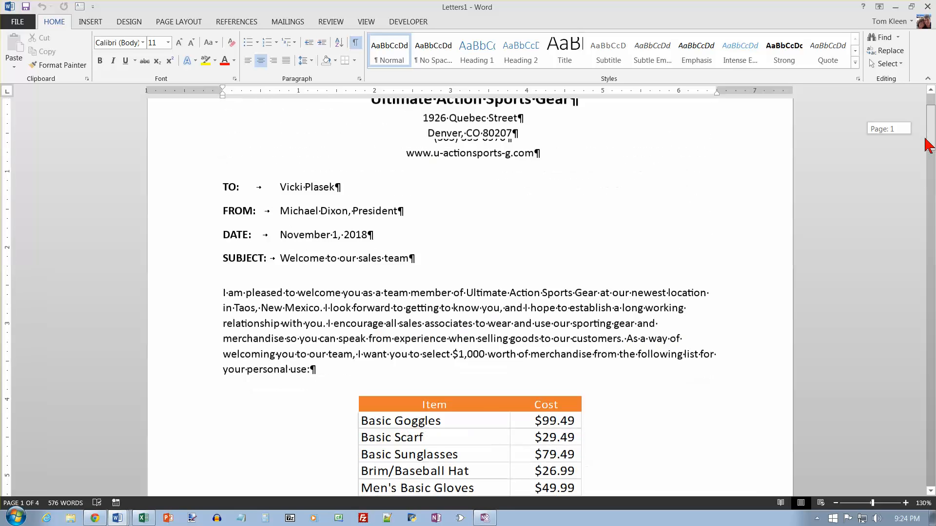
{"action": "left_click_drag", "start_coordinate": [928, 145], "coordinate": [934, 175]}
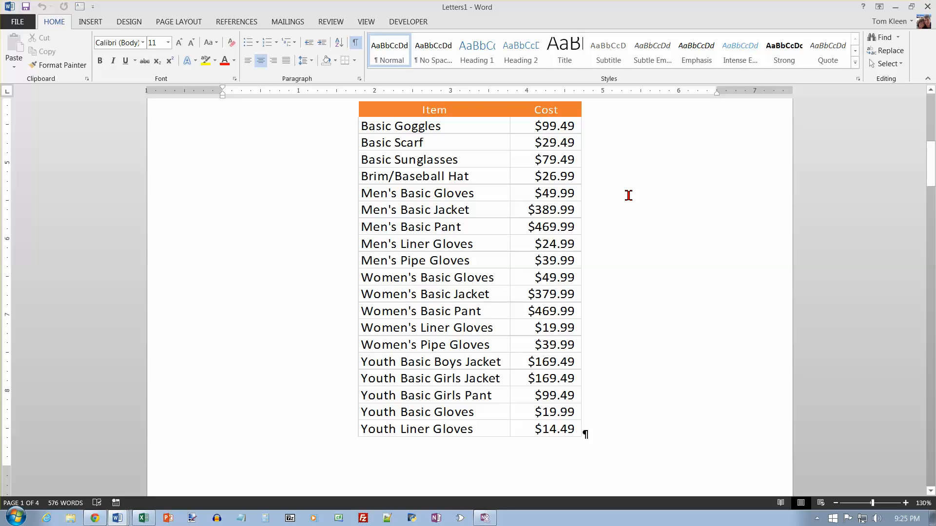
Save the merged document as a Word document in ip01_student_data_files, named with the student's last and first name followed by "1B Taos Memo".
{"action": "key", "text": "F12"}
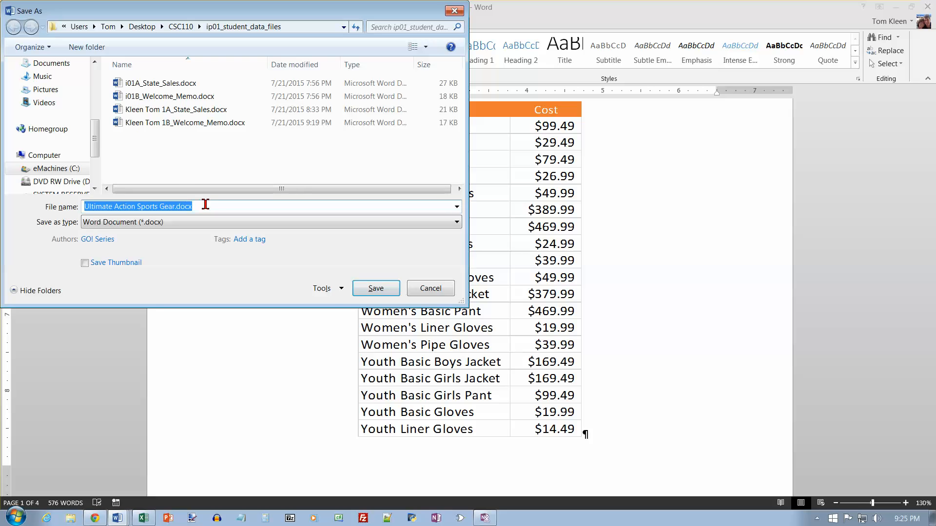
{"action": "type", "text": "Kleen Tom "}
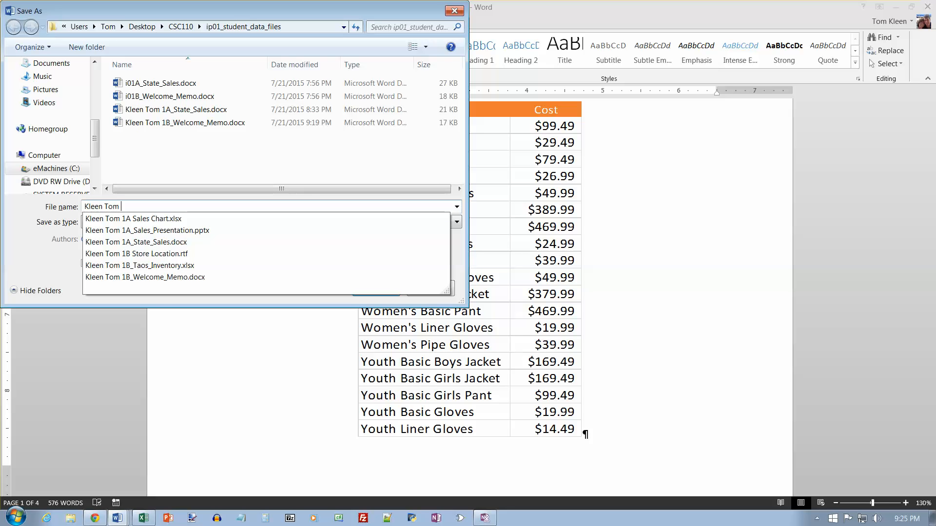
{"action": "type", "text": "1B"}
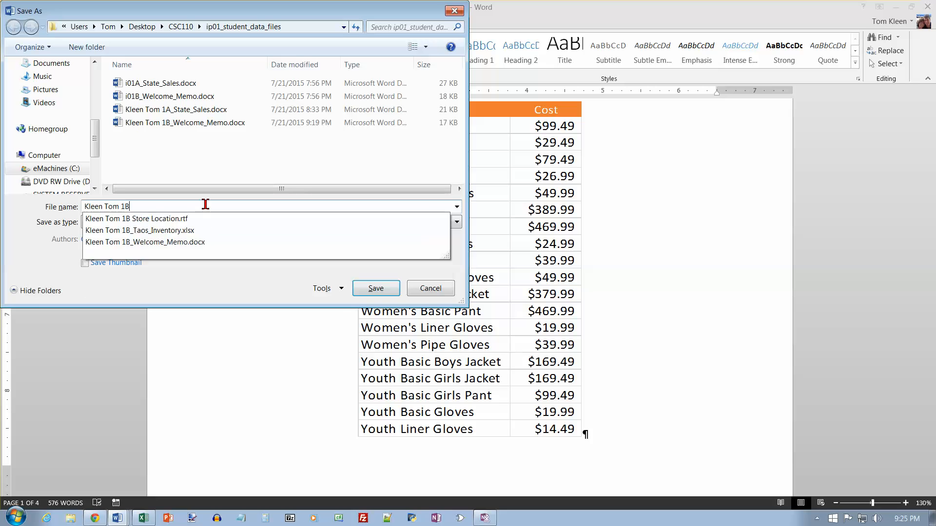
{"action": "type", "text": " Taos Memo"}
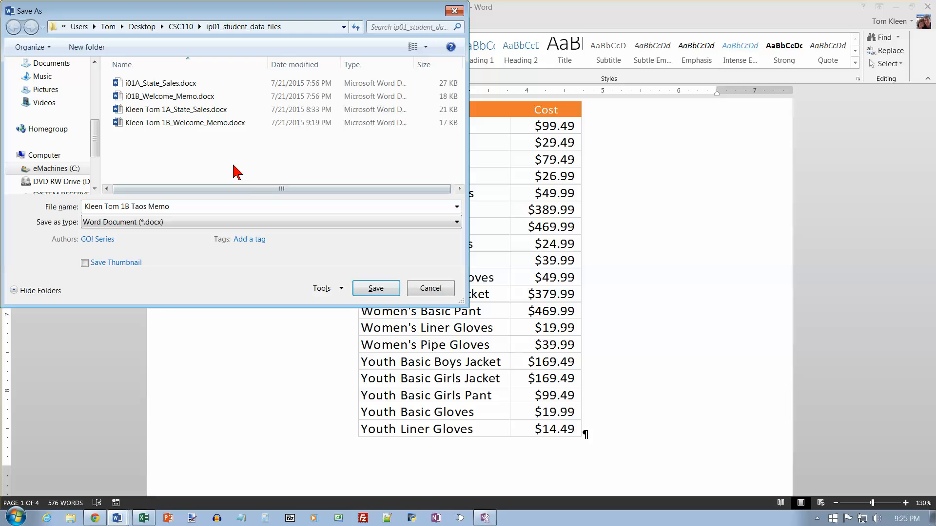
{"action": "left_click", "coordinate": [367, 288]}
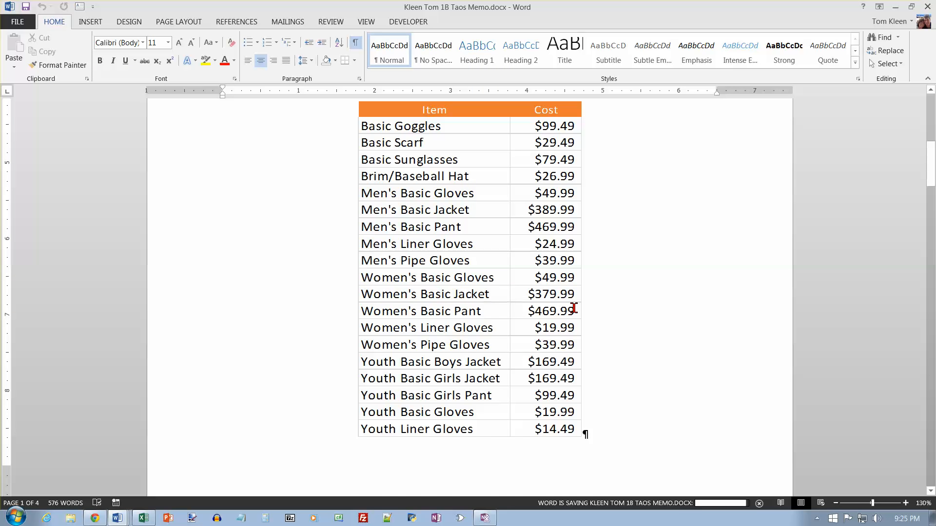
Insert the document's file name into the footer of the merged memos and return to the body text.
{"action": "scroll", "coordinate": [573, 308], "scroll_direction": "down", "scroll_amount": 5}
{"action": "scroll", "coordinate": [573, 307], "scroll_direction": "up", "scroll_amount": 13}
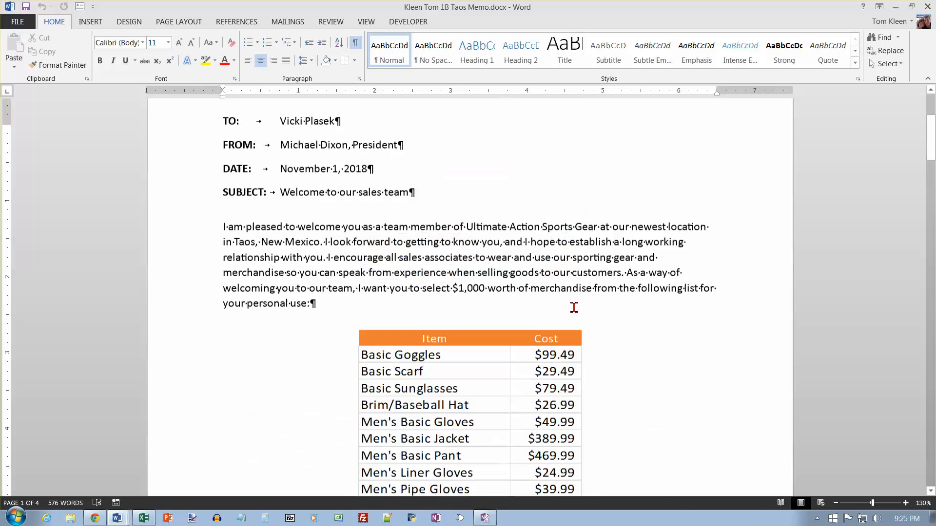
{"action": "scroll", "coordinate": [573, 308], "scroll_direction": "down", "scroll_amount": 8}
{"action": "scroll", "coordinate": [573, 308], "scroll_direction": "down", "scroll_amount": 6}
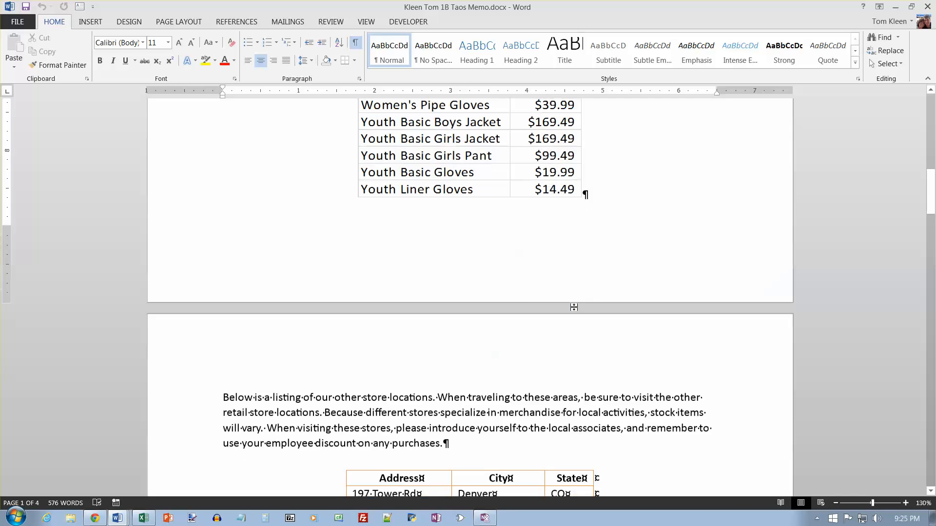
{"action": "double_click", "coordinate": [221, 289]}
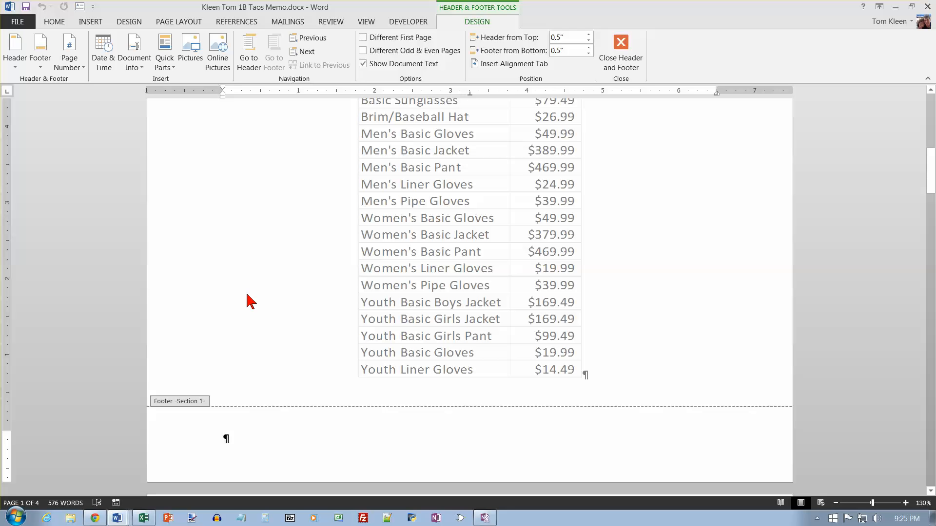
{"action": "left_click", "coordinate": [141, 73]}
{"action": "left_click", "coordinate": [142, 97]}
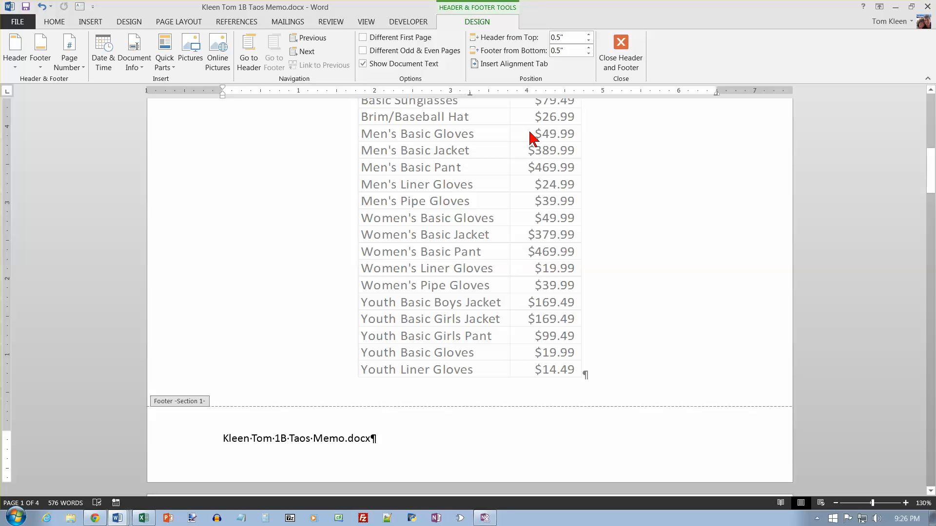
{"action": "left_click", "coordinate": [621, 49]}
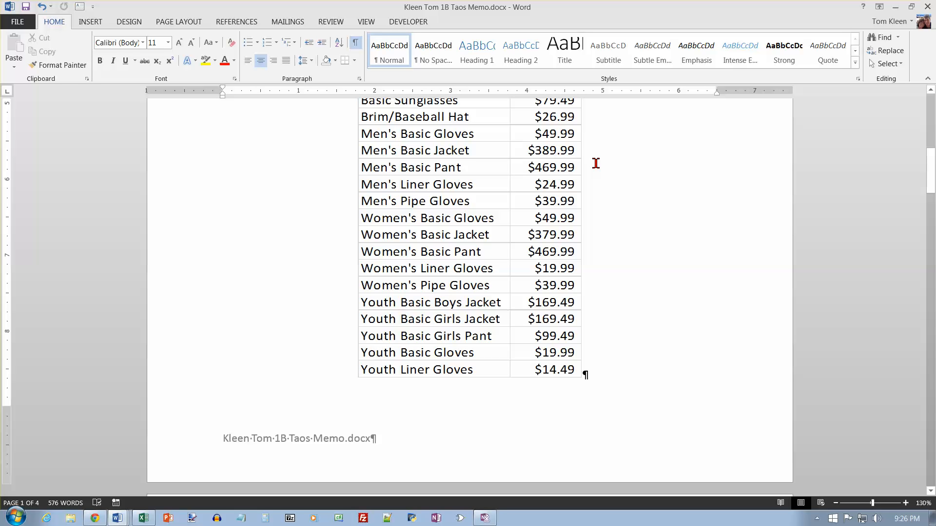
Save the merged 1B Taos Memo document and close it.
{"action": "left_click", "coordinate": [26, 7]}
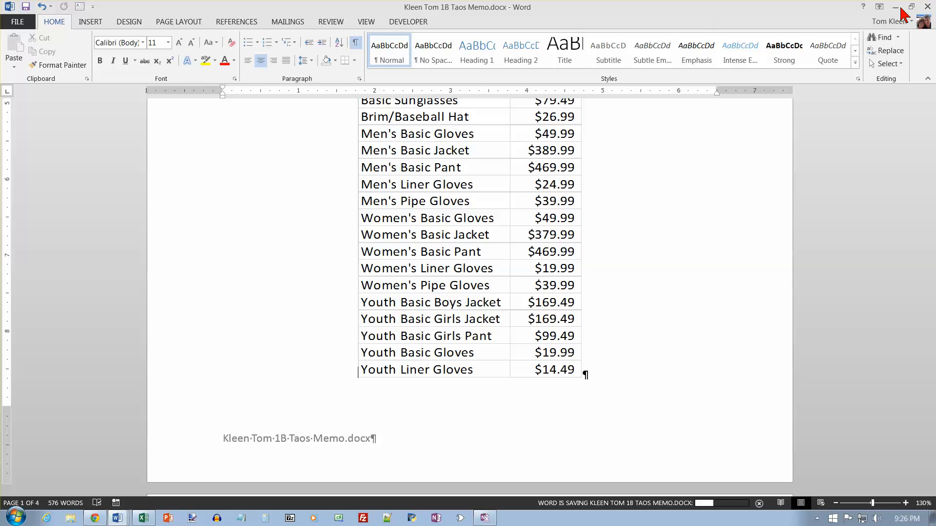
{"action": "left_click", "coordinate": [927, 6]}
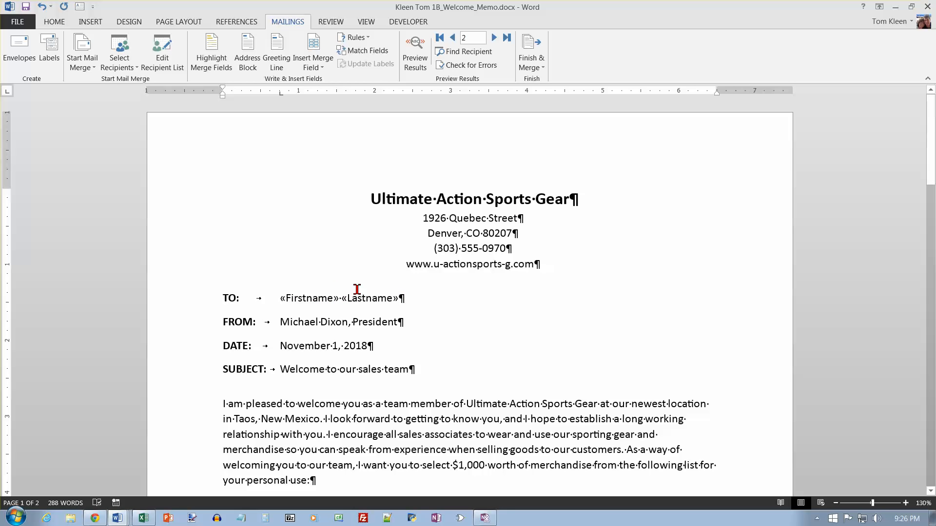
Insert the file name into the footer of the 1B_Welcome_Memo main document and return to the body text.
{"action": "scroll", "coordinate": [653, 317], "scroll_direction": "down", "scroll_amount": 2}
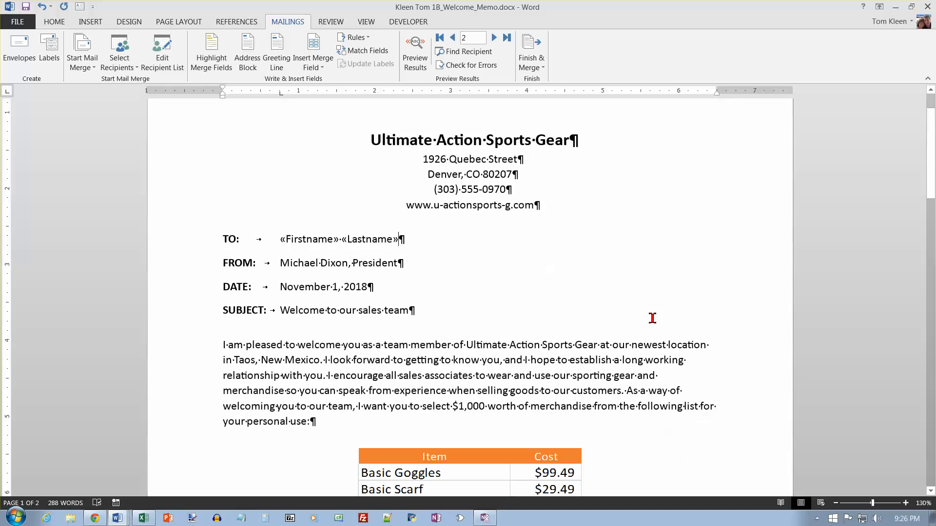
{"action": "scroll", "coordinate": [698, 299], "scroll_direction": "up", "scroll_amount": 2}
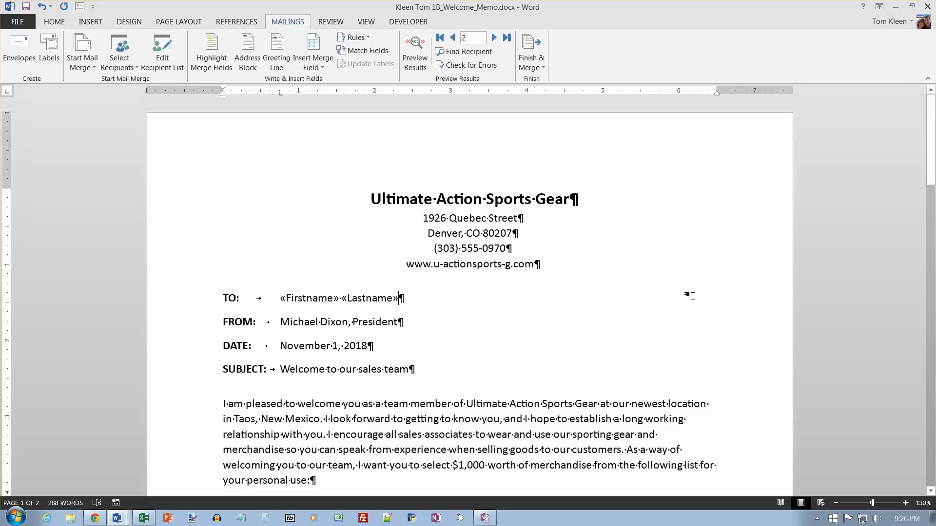
{"action": "scroll", "coordinate": [692, 296], "scroll_direction": "down", "scroll_amount": 15}
{"action": "scroll", "coordinate": [688, 314], "scroll_direction": "down", "scroll_amount": 6}
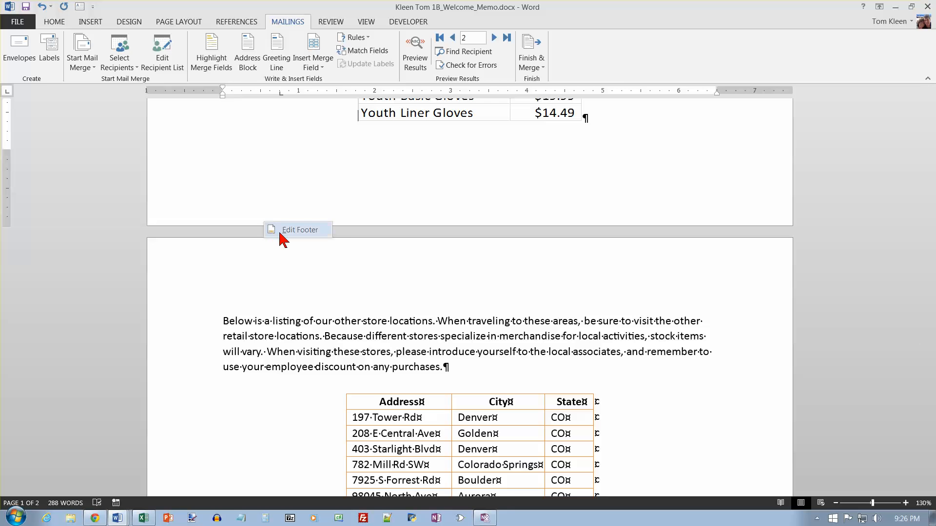
{"action": "double_click", "coordinate": [299, 230]}
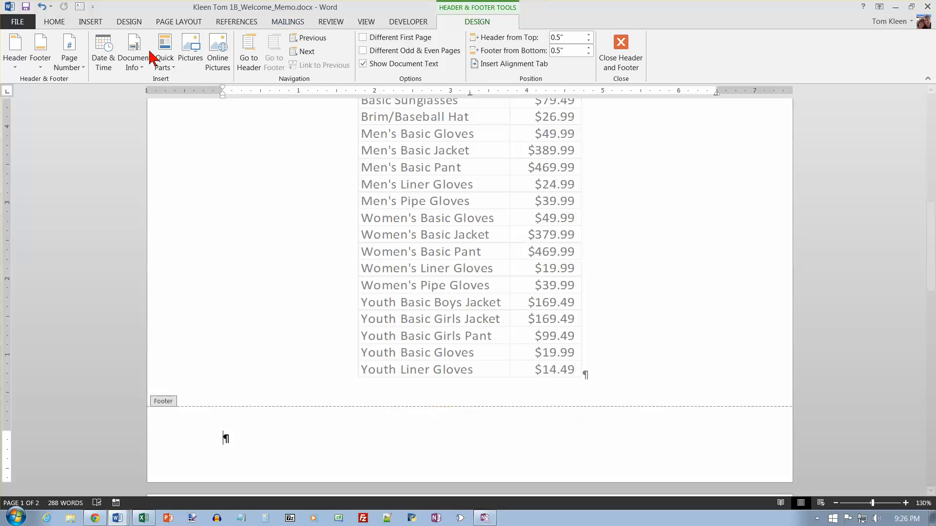
{"action": "left_click", "coordinate": [134, 61]}
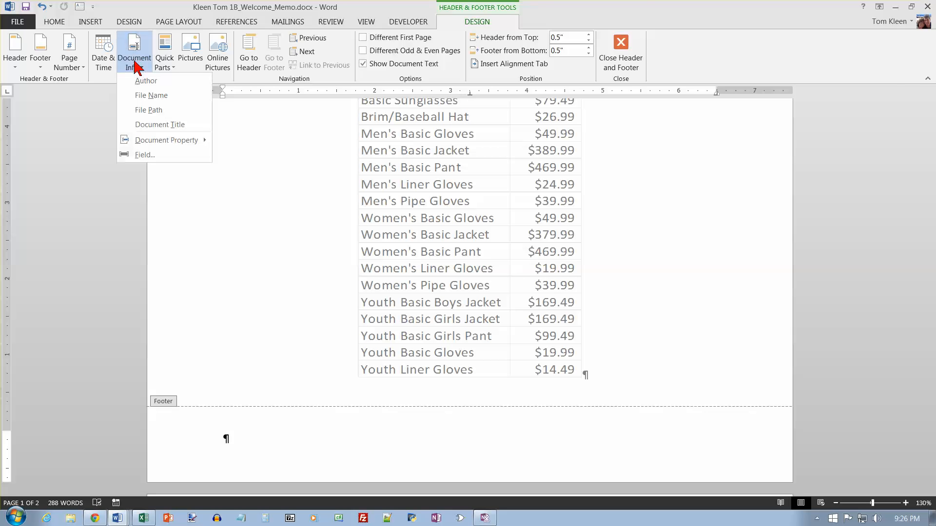
{"action": "left_click", "coordinate": [151, 95]}
{"action": "left_click", "coordinate": [621, 49]}
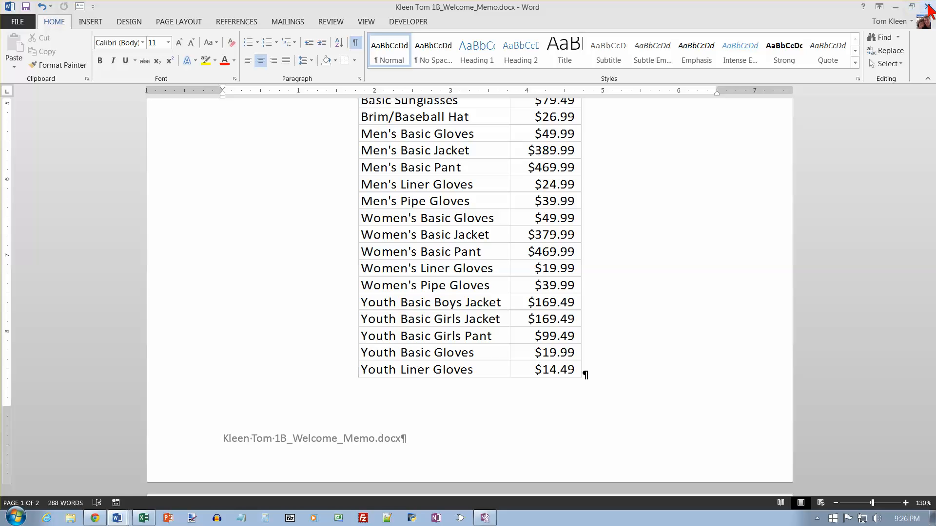
Switch to Excel and close the 1B_Taos_Inventory workbook.
{"action": "left_click", "coordinate": [144, 520]}
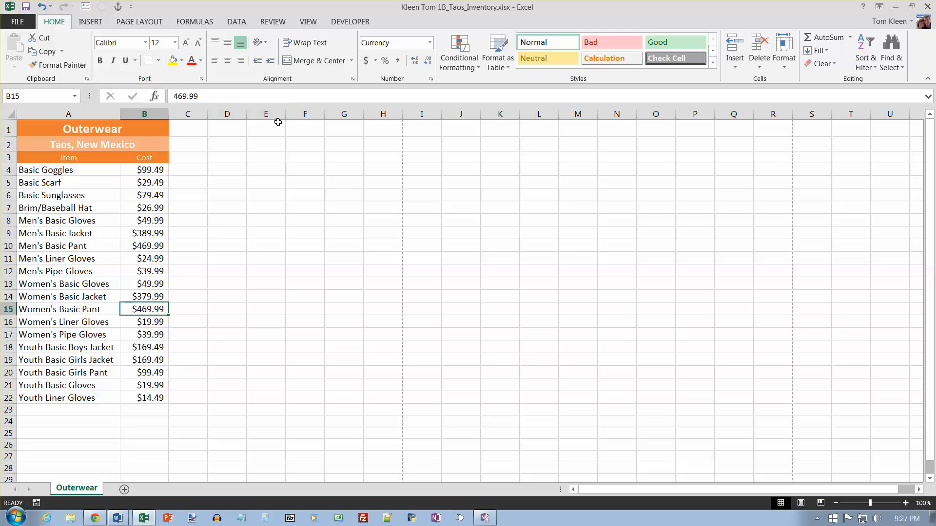
{"action": "key", "text": "ctrl+w"}
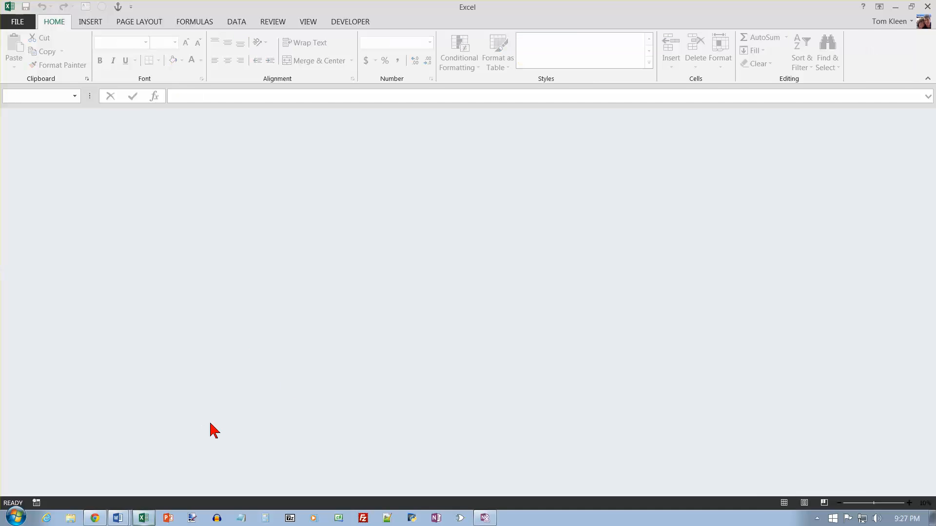